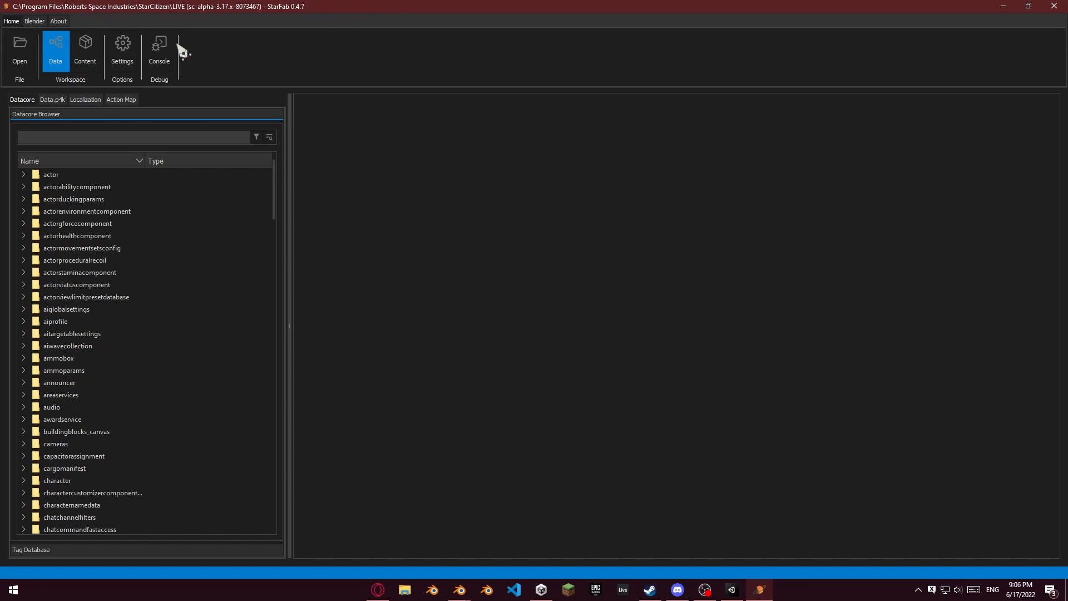
Show the content workspace and look through the Ships entries in the Vehicles asset list
click(91, 54)
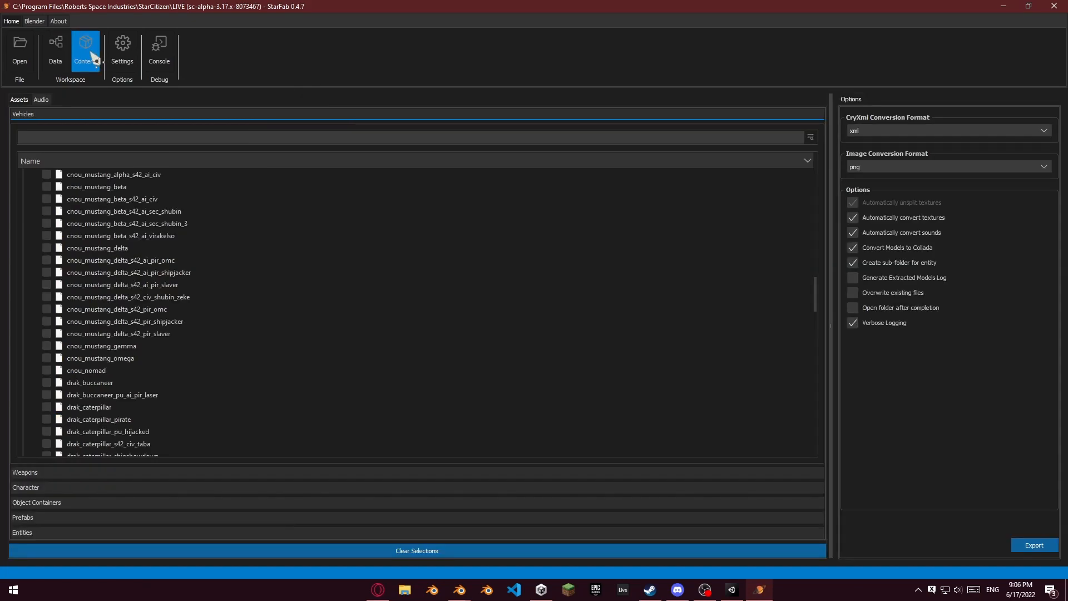
scroll(231, 267, up, 15)
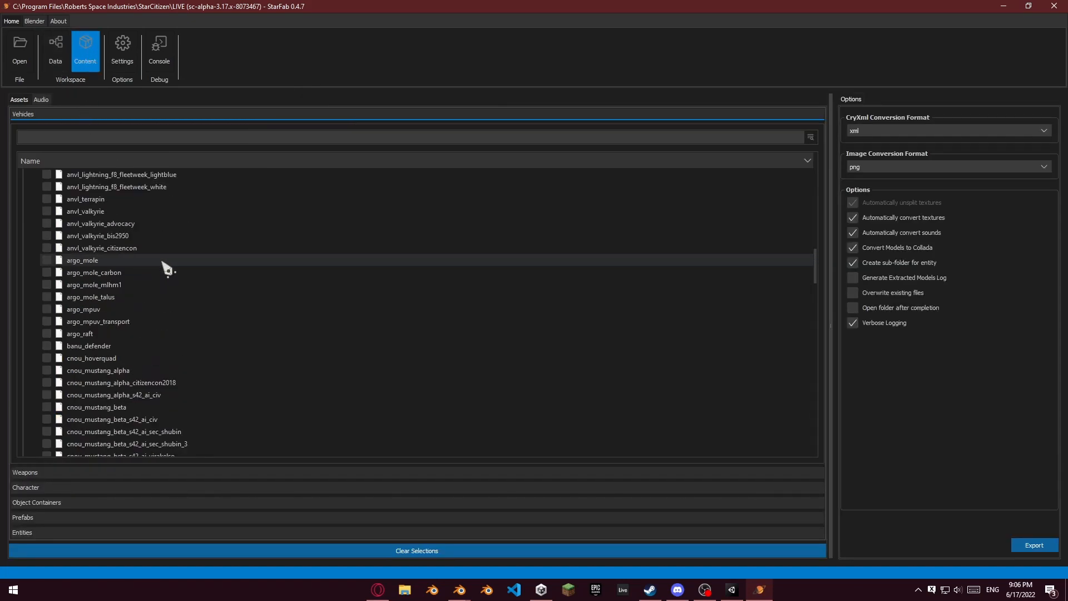
scroll(161, 261, up, 10)
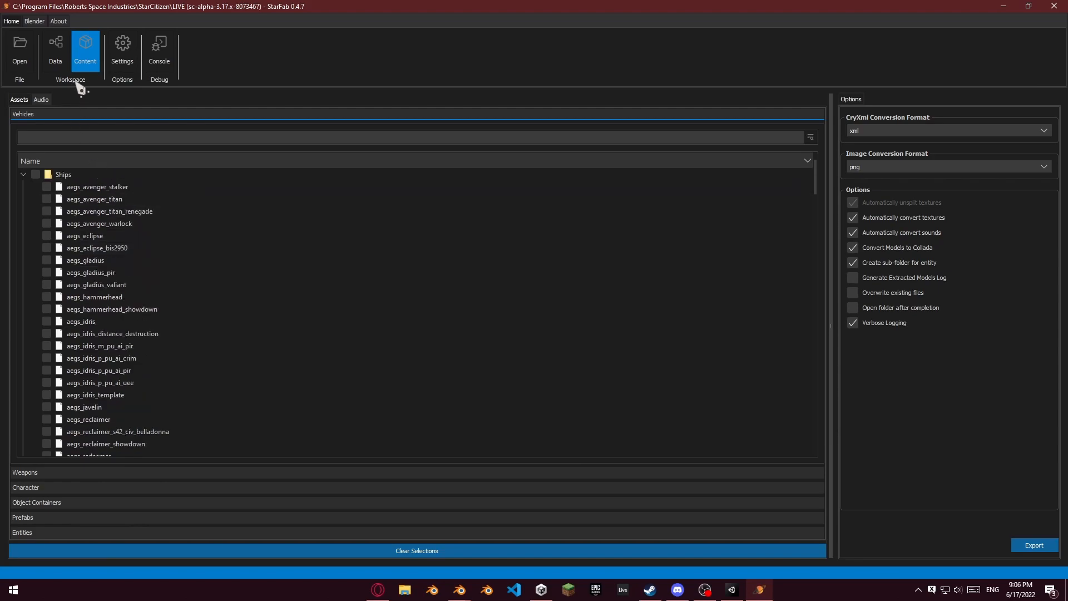
scroll(162, 382, down, 5)
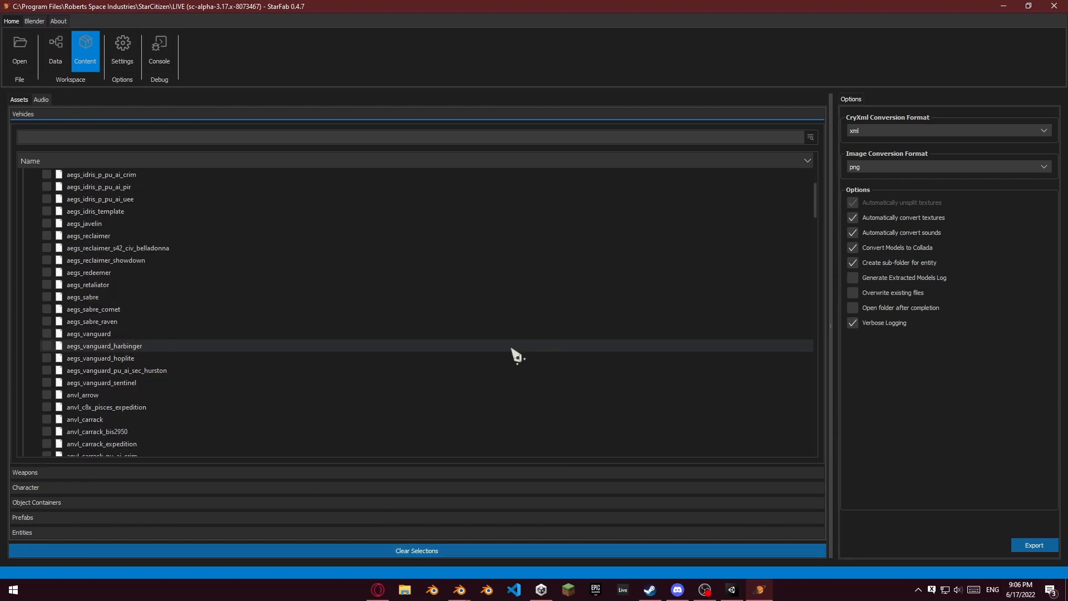
Switch to the Blender file 6.2.2022 MSR Backup.blend and make Export the active scene
mouse_move(459, 588)
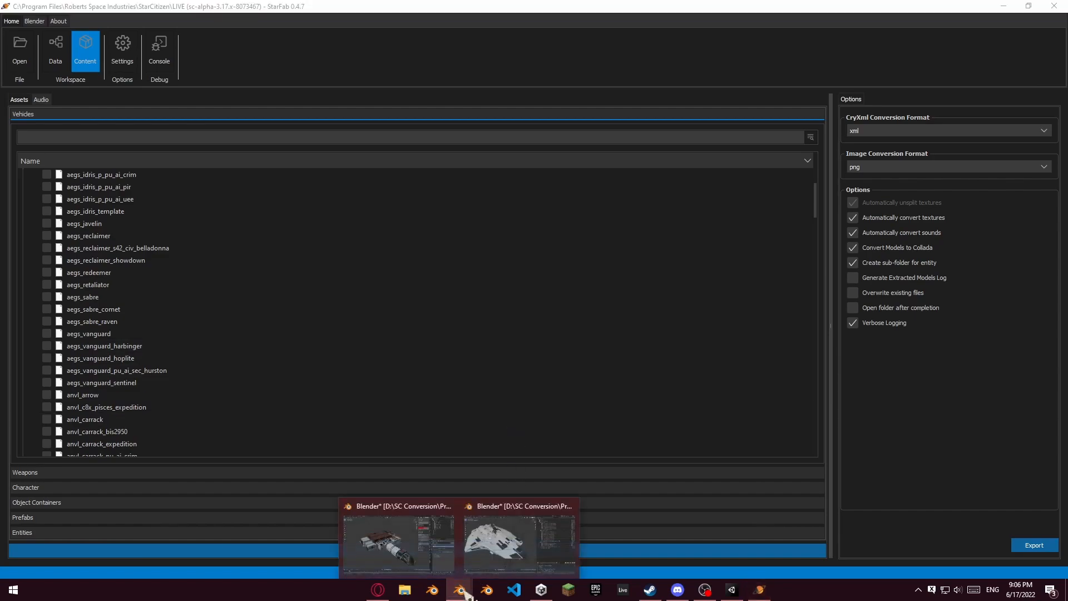
click(525, 570)
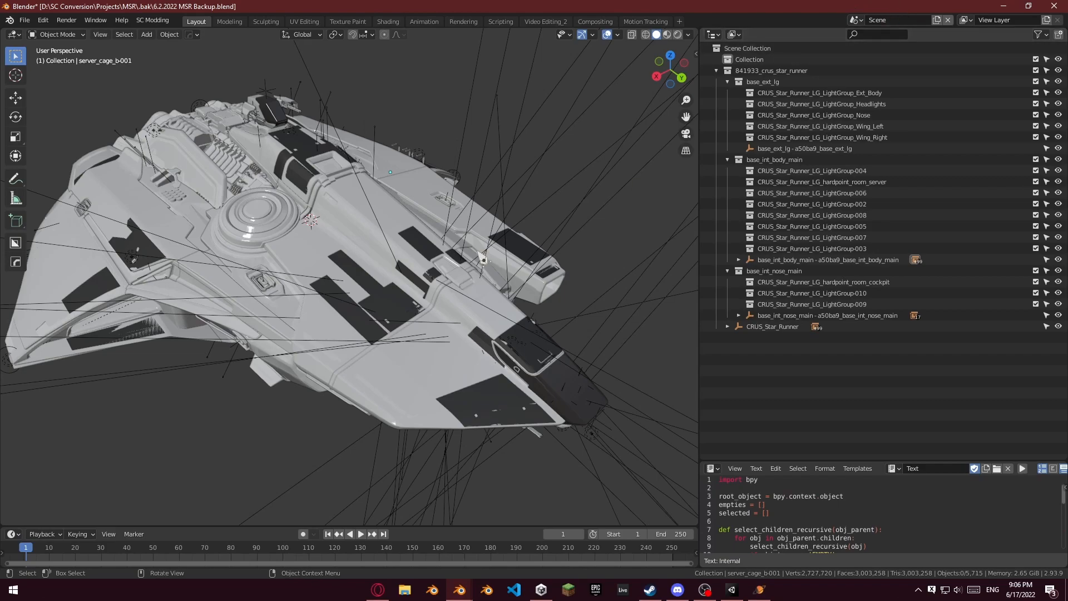
click(857, 21)
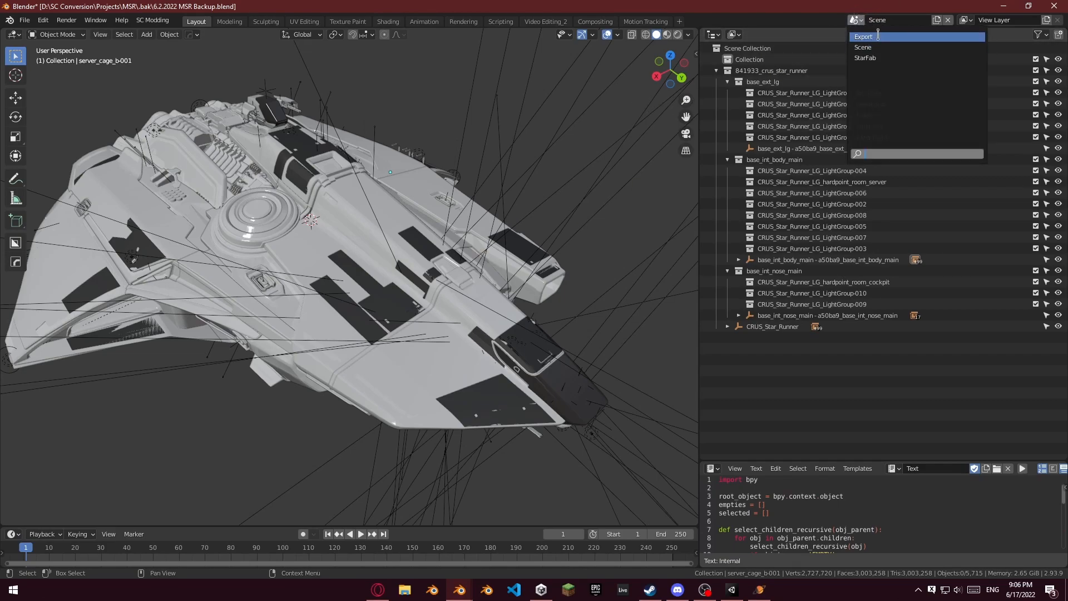
click(868, 37)
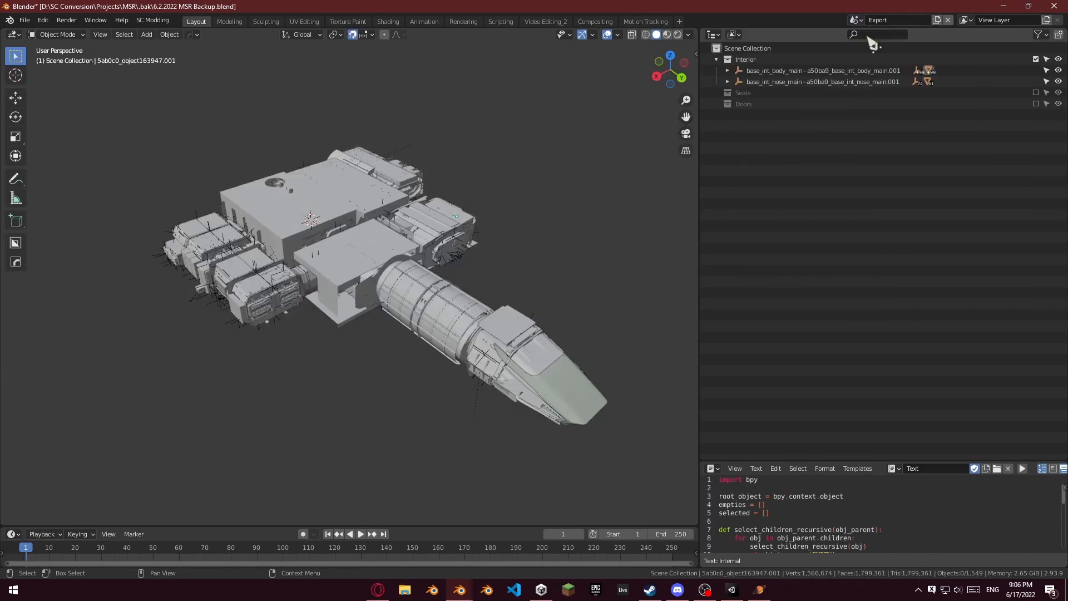
Inspect the untextured ship interior from outside, around the nose, neck and body modules, using fly navigation
middle_drag(477, 274, 455, 265)
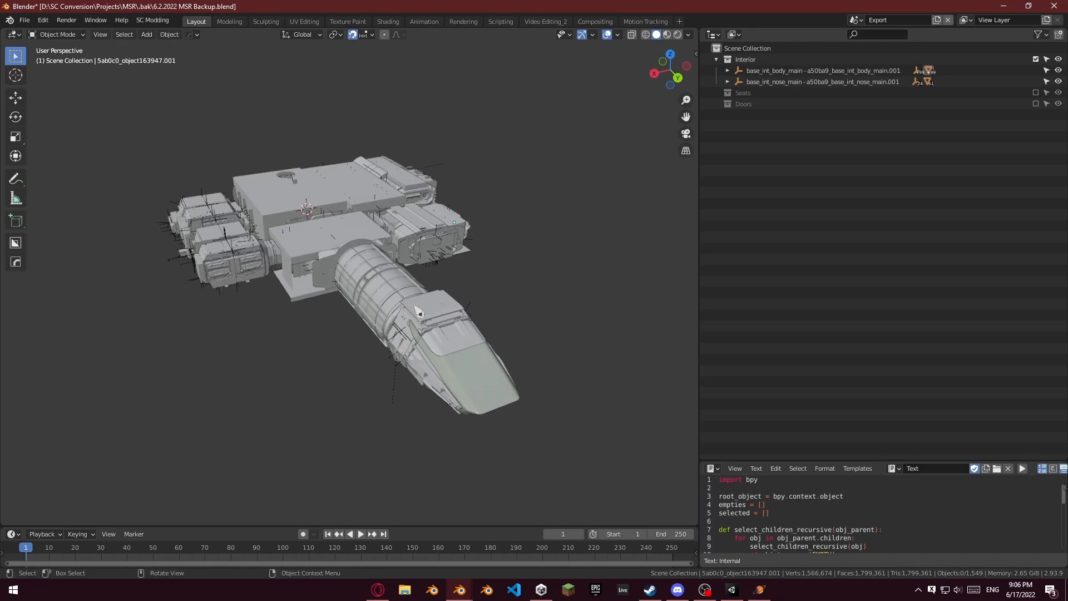
key(shift+grave)
key(w)
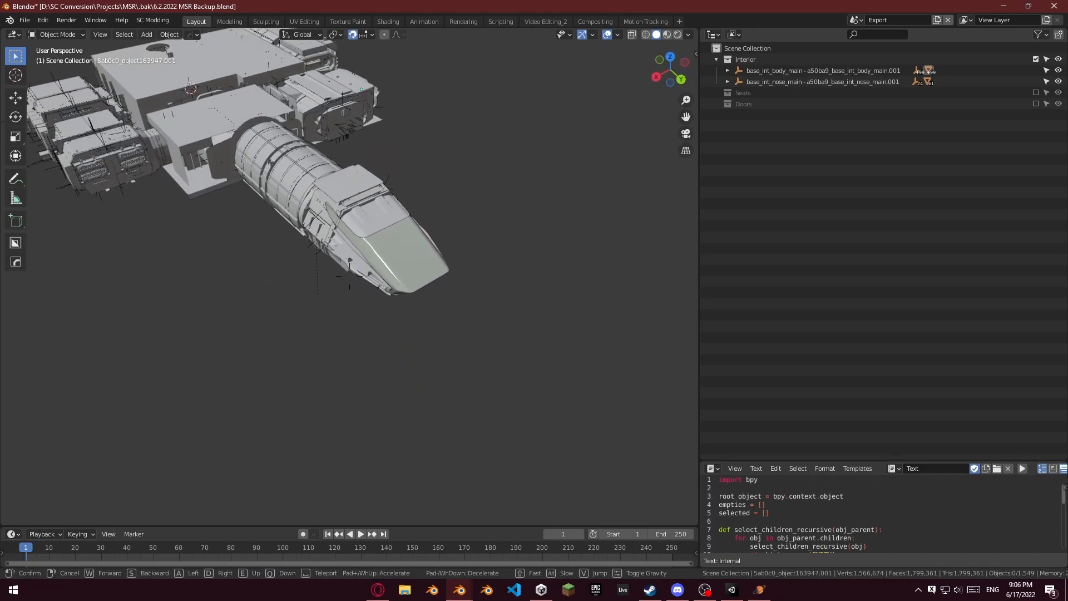
key(q)
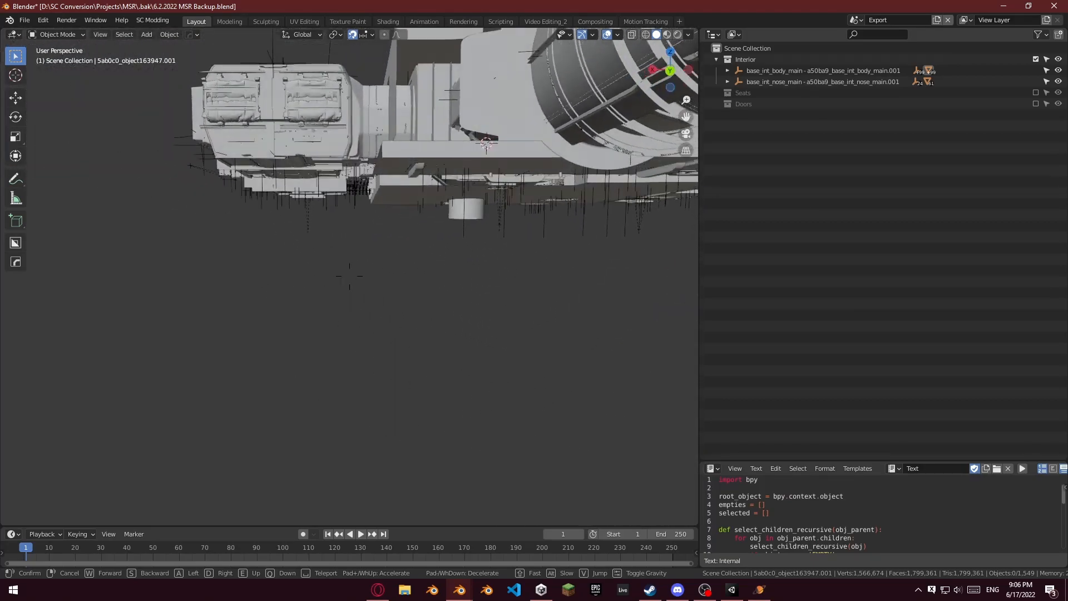
key(s)
key(e)
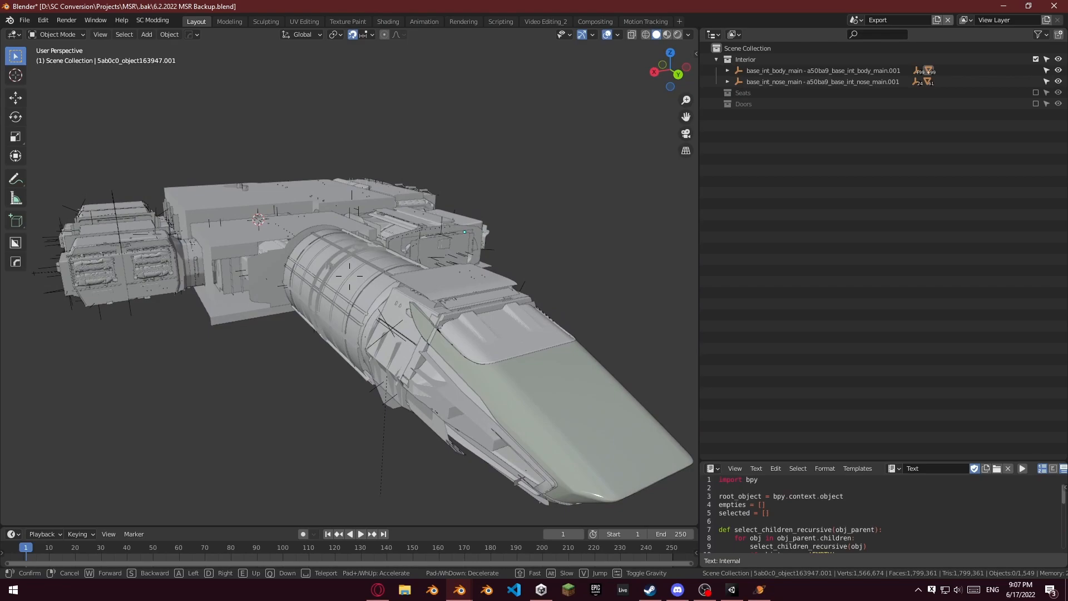
key(w)
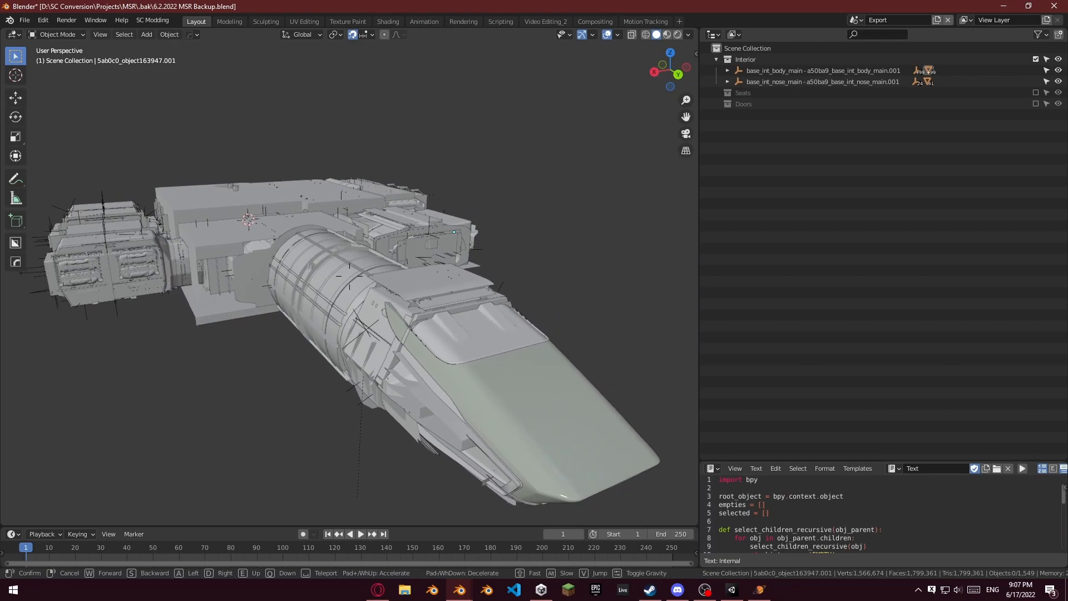
key(s)
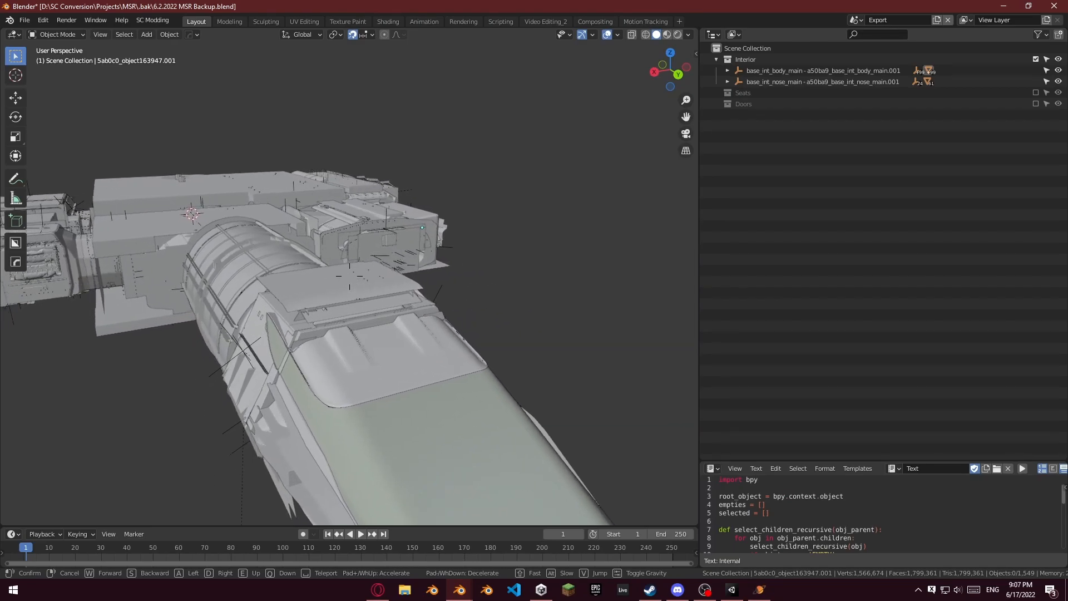
click(355, 285)
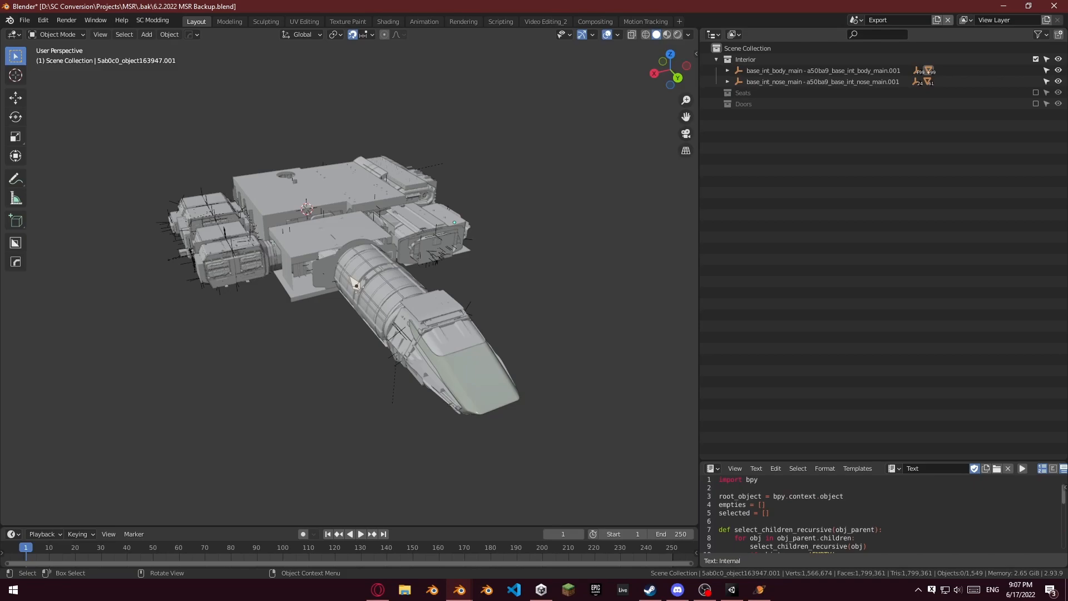
Switch to the MSR.blend window and toggle the Cockpit and Neck collections off and on to check the interior's separation
mouse_move(460, 589)
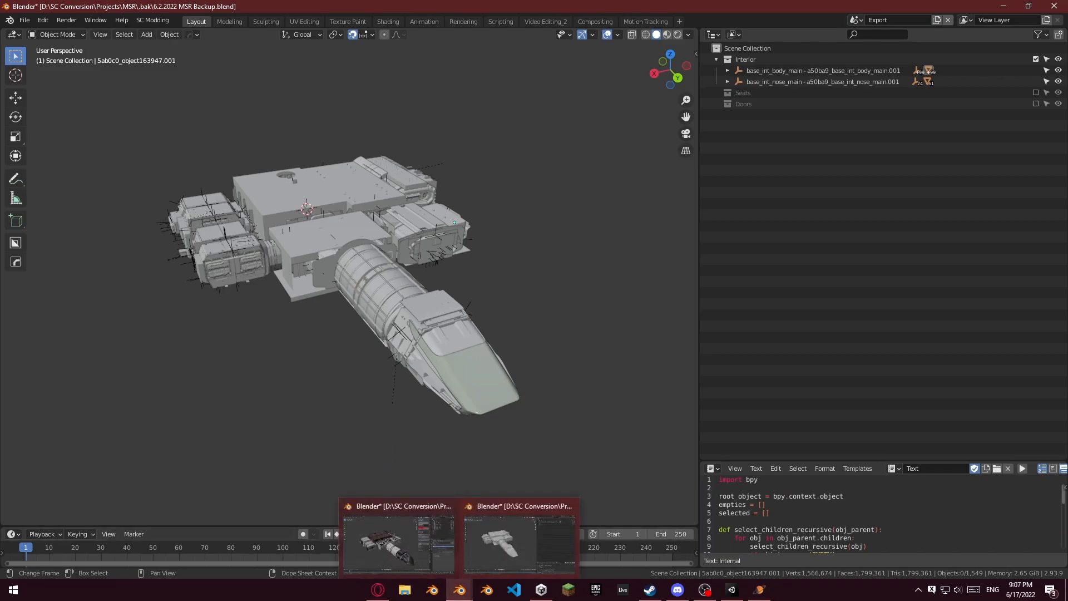
click(520, 542)
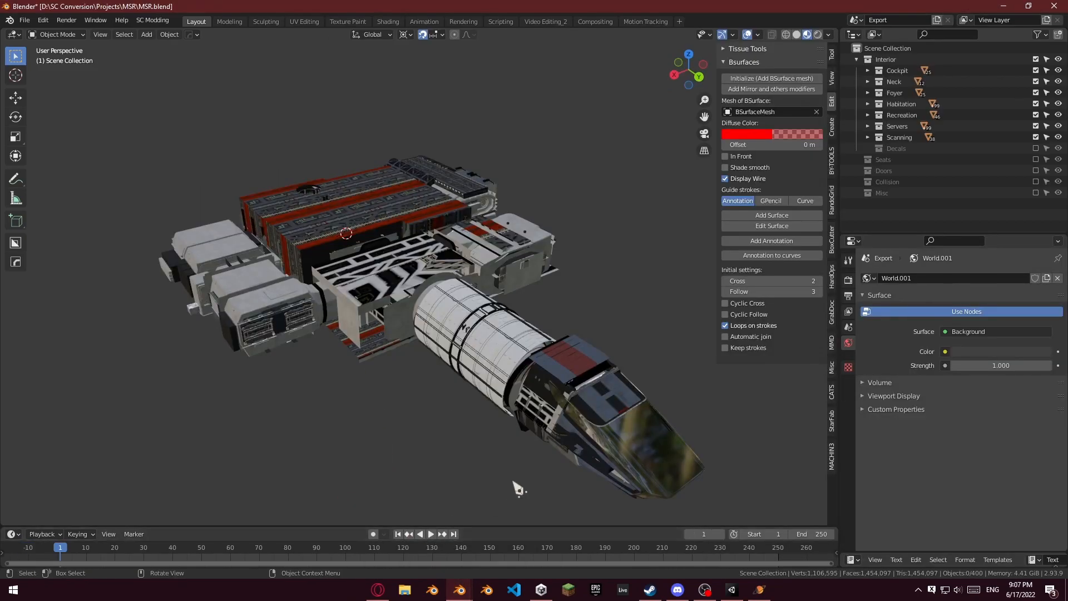
middle_drag(518, 487, 510, 443)
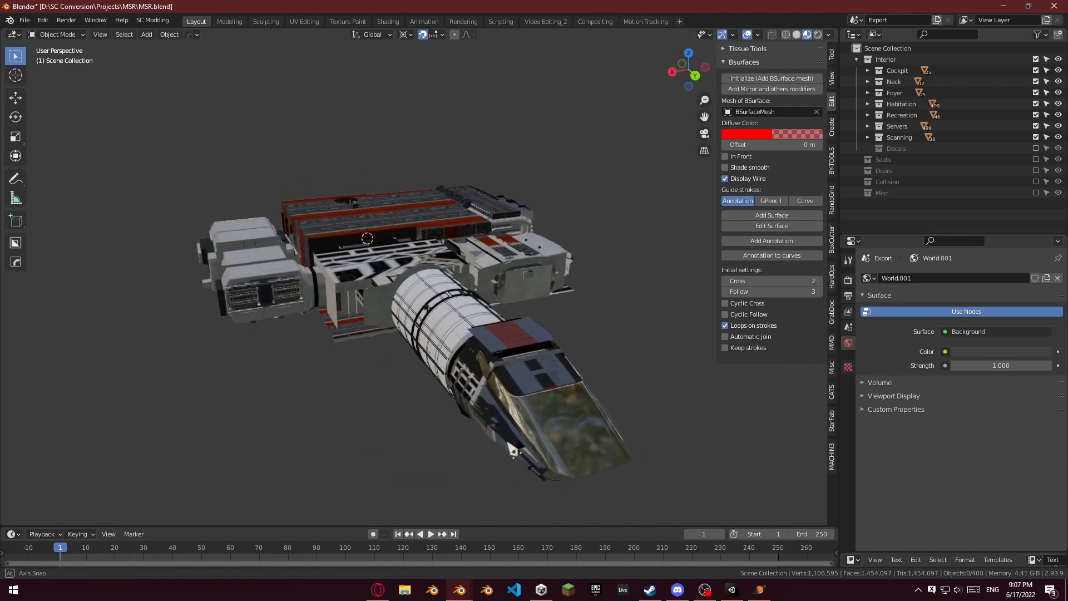
click(1036, 71)
click(1036, 72)
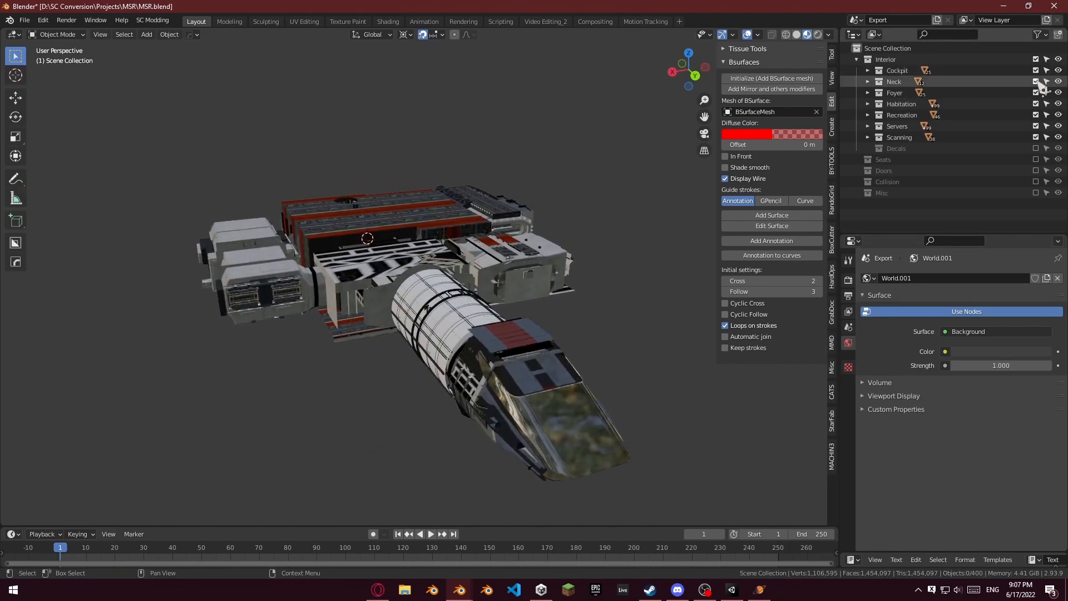
click(1036, 82)
click(1036, 82)
click(1035, 82)
click(1035, 81)
Fly through the textured ship interior from the cockpit through the neck into the rear rooms, then back outside
key(shift+grave)
key(w)
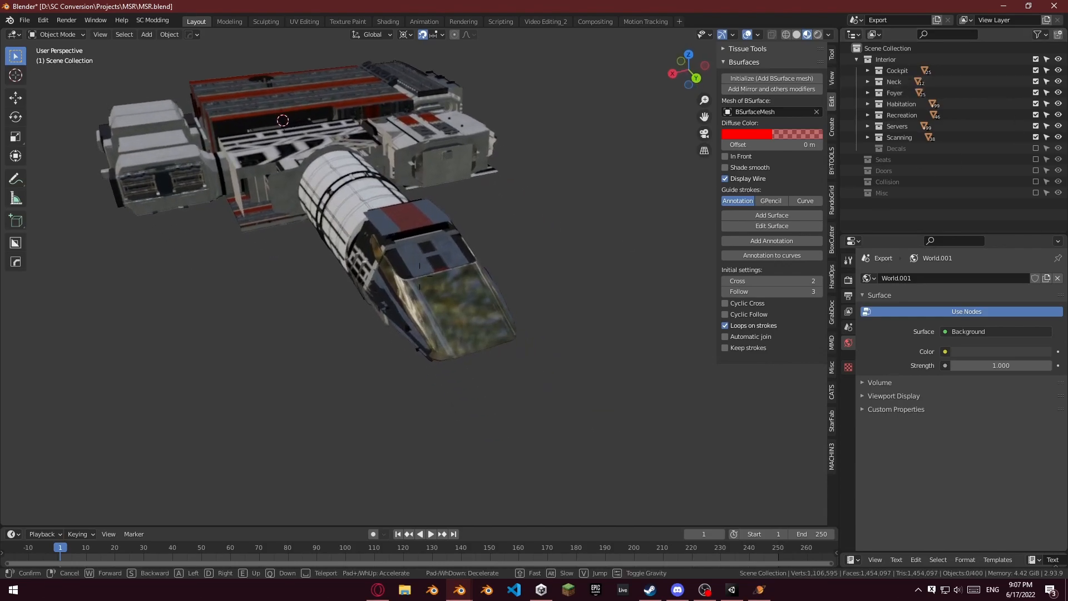
key(w)
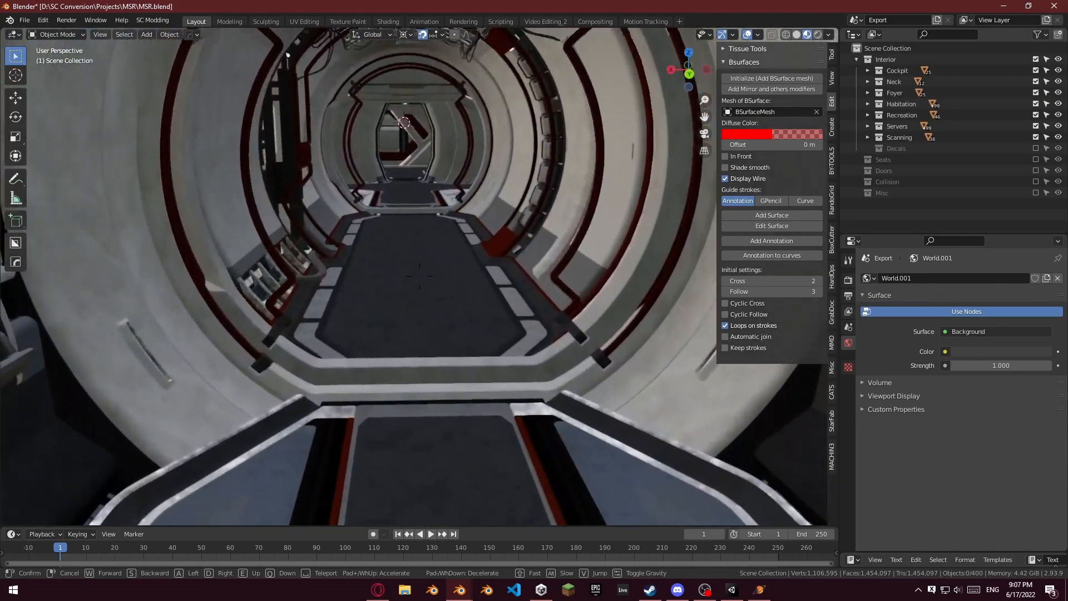
key(w)
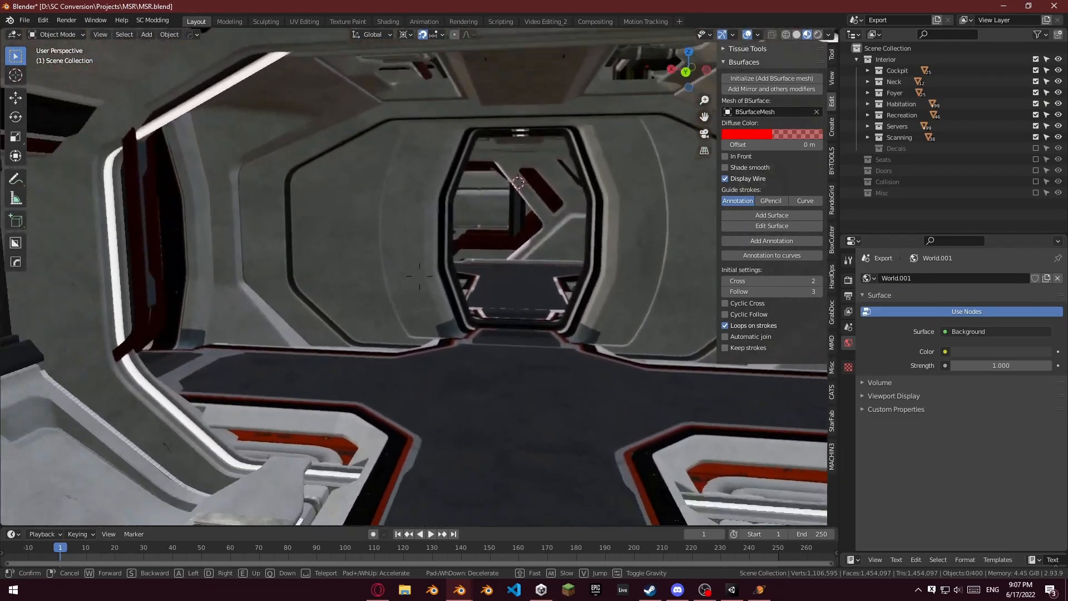
key(w)
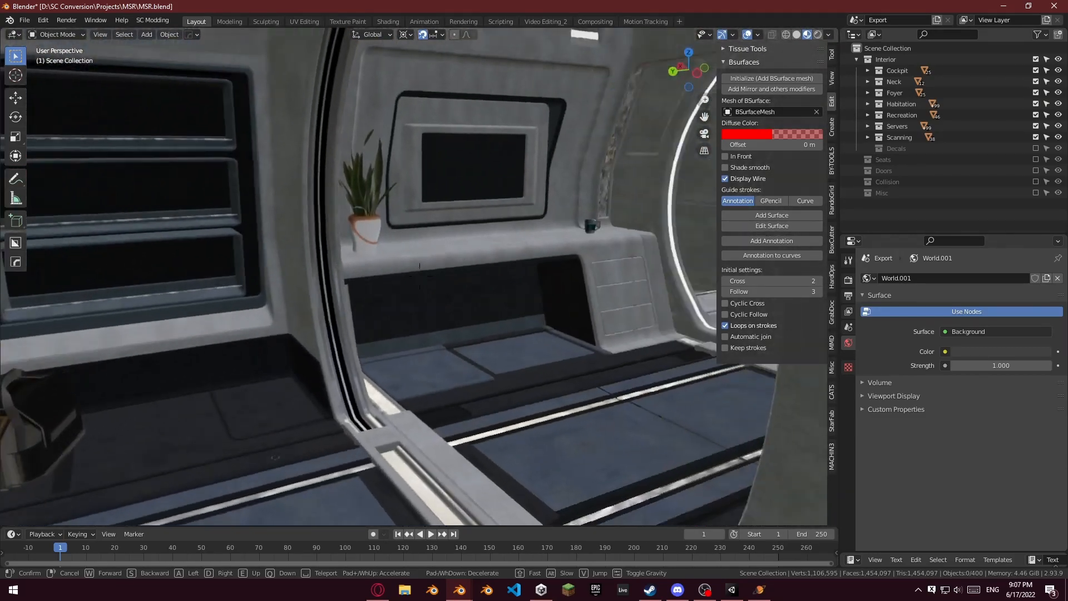
key(s)
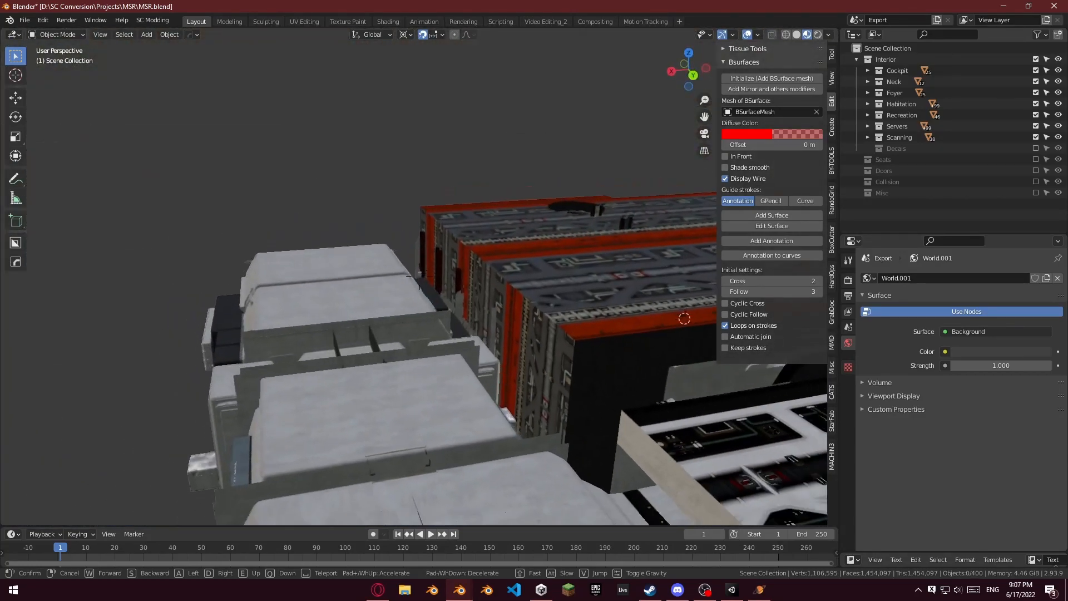
key(s)
click(420, 277)
middle_drag(421, 283, 431, 276)
Switch to the Unity project and view the MSR scene's ship from outside
click(730, 591)
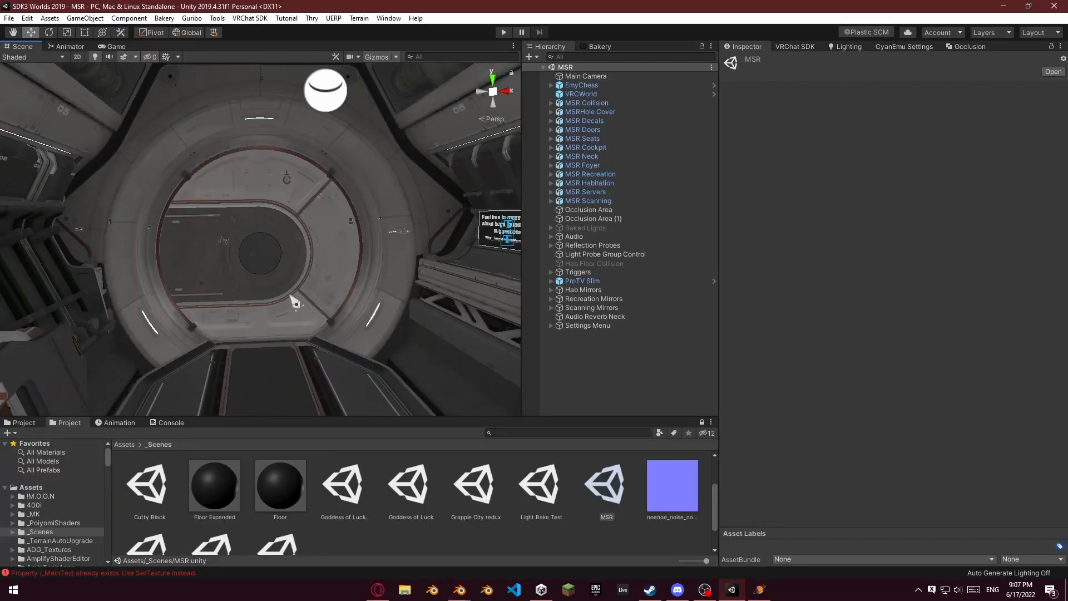
key(s)
right_drag(319, 285, 409, 353)
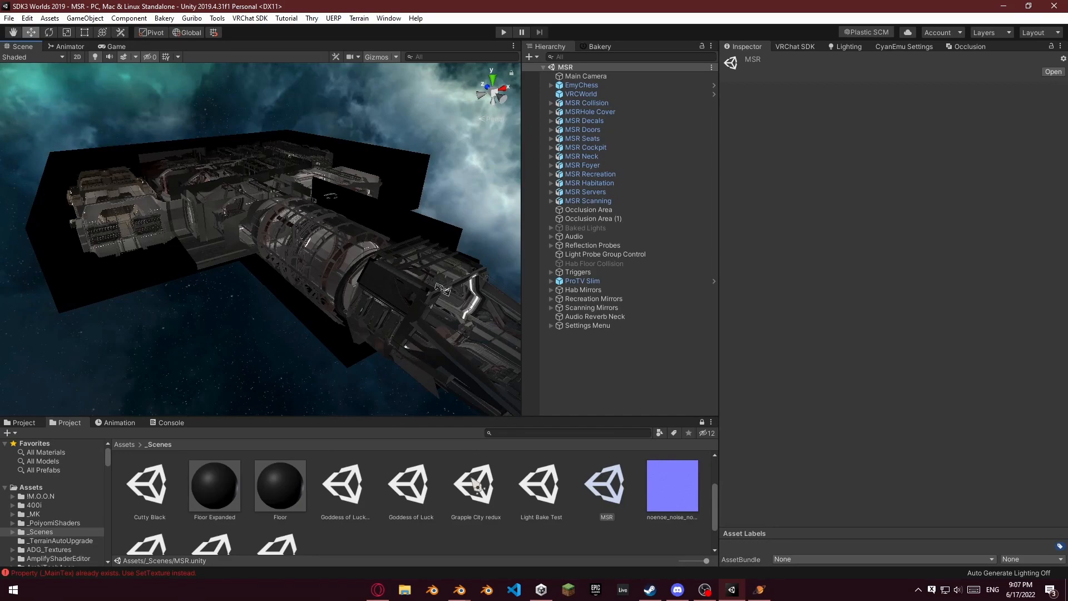
Switch back to MSR.blend in Blender, exclude the Interior collection with its sub-collections, and enable the Collision collection
click(460, 590)
click(398, 543)
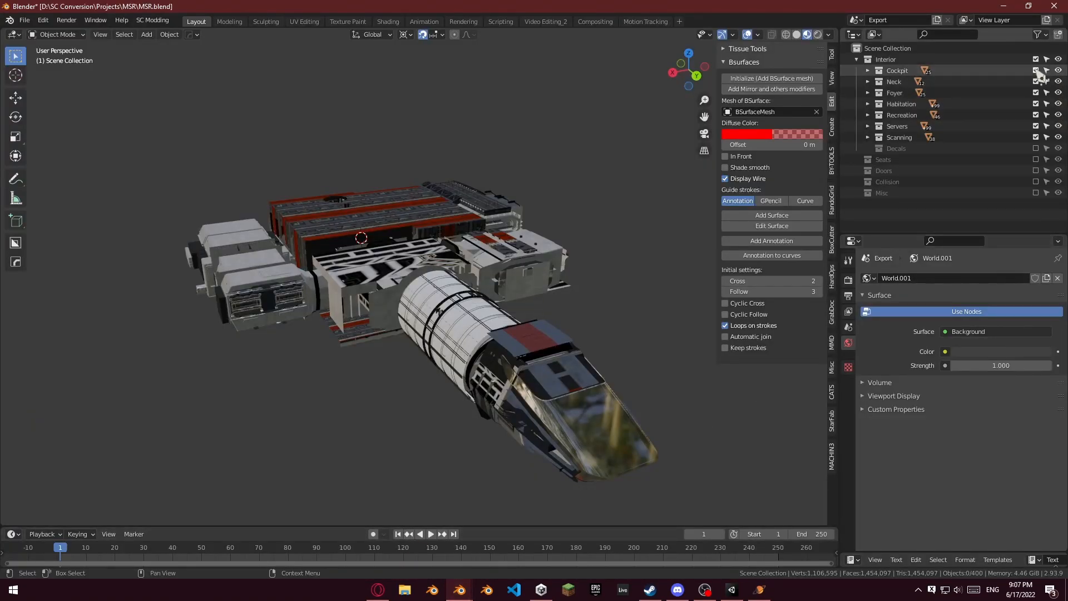
drag(1036, 59, 1039, 173)
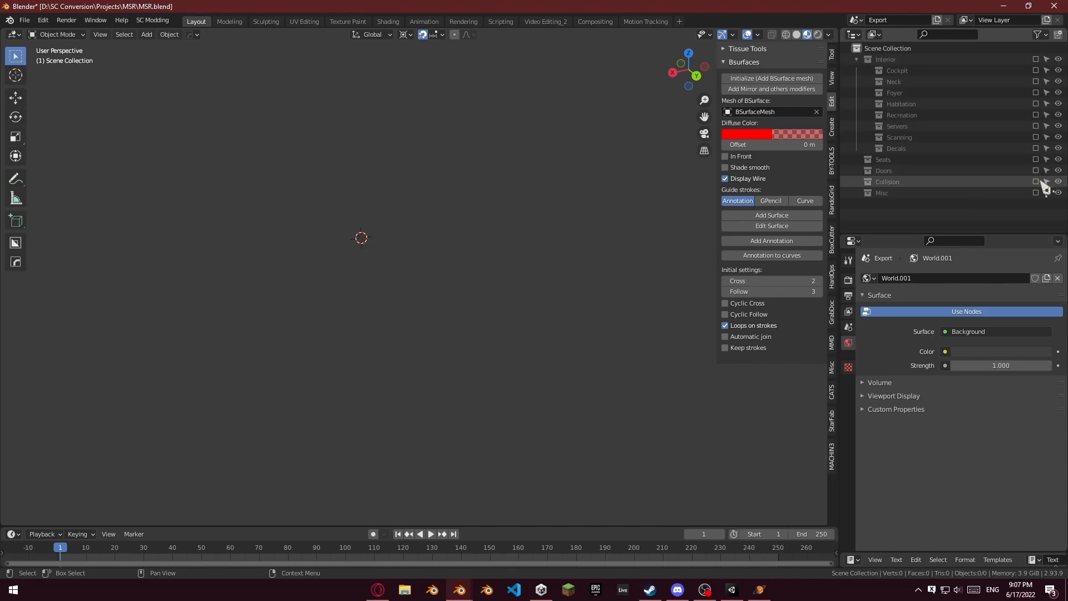
click(1035, 182)
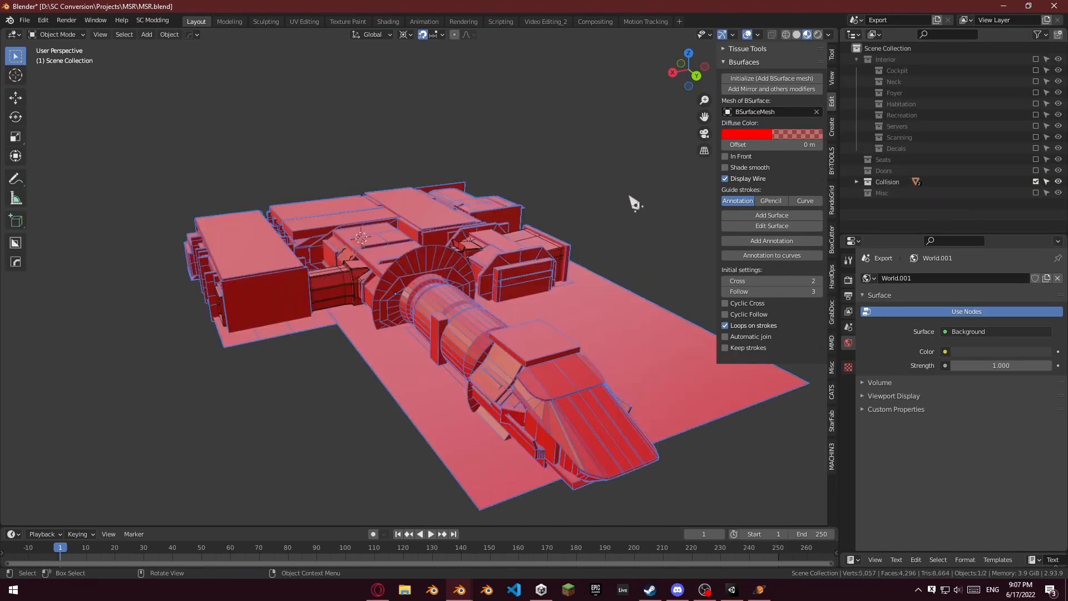
Fly through the Collision mesh from the cockpit through the neck into the rear rooms and back, checking its simplified walls and floors
key(shift+grave)
key(w)
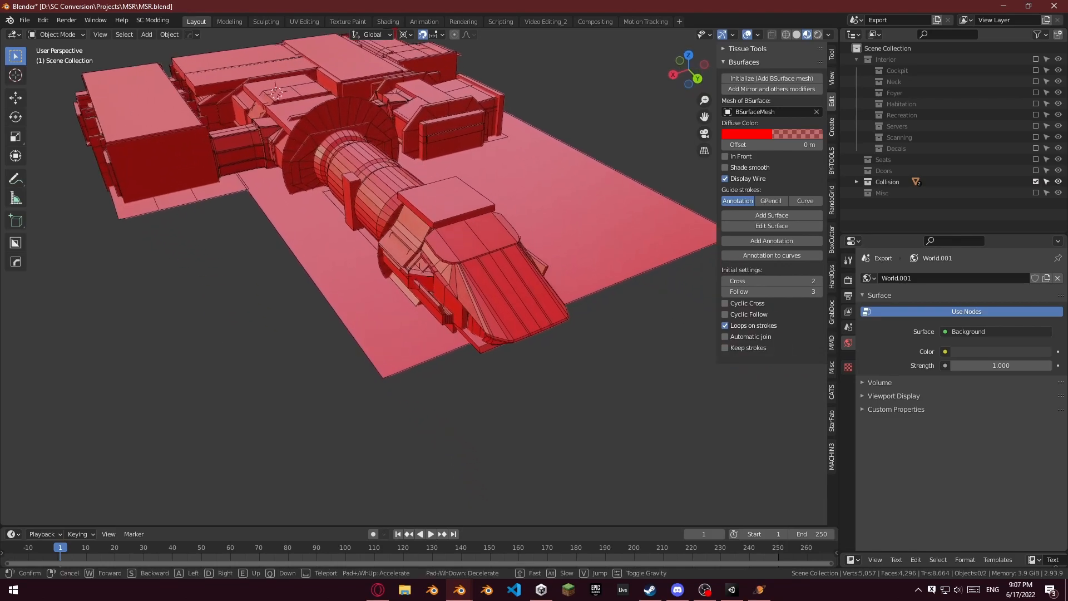
key(w)
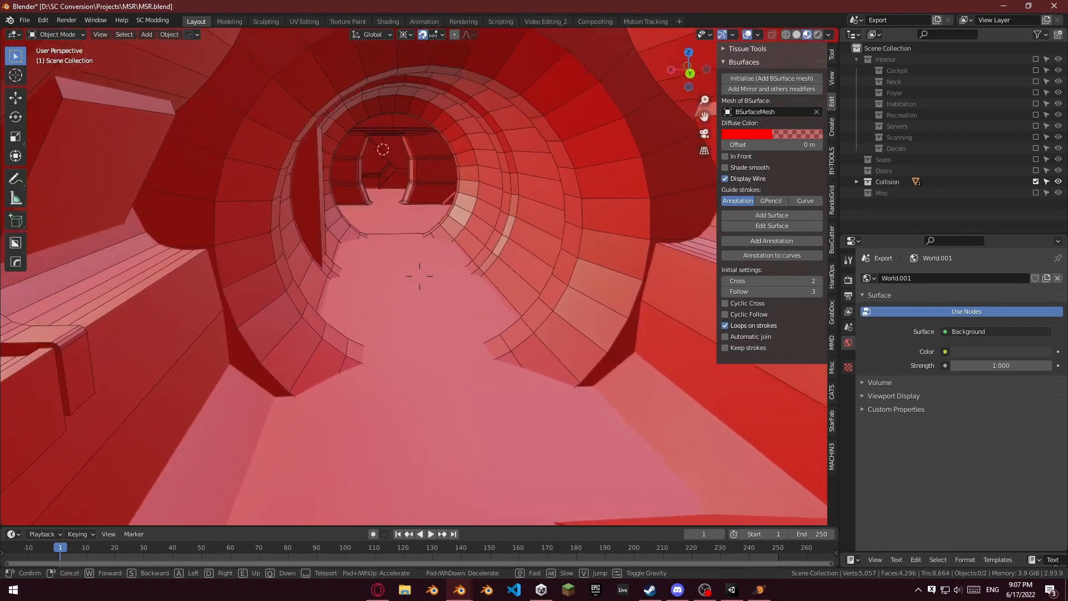
key(w)
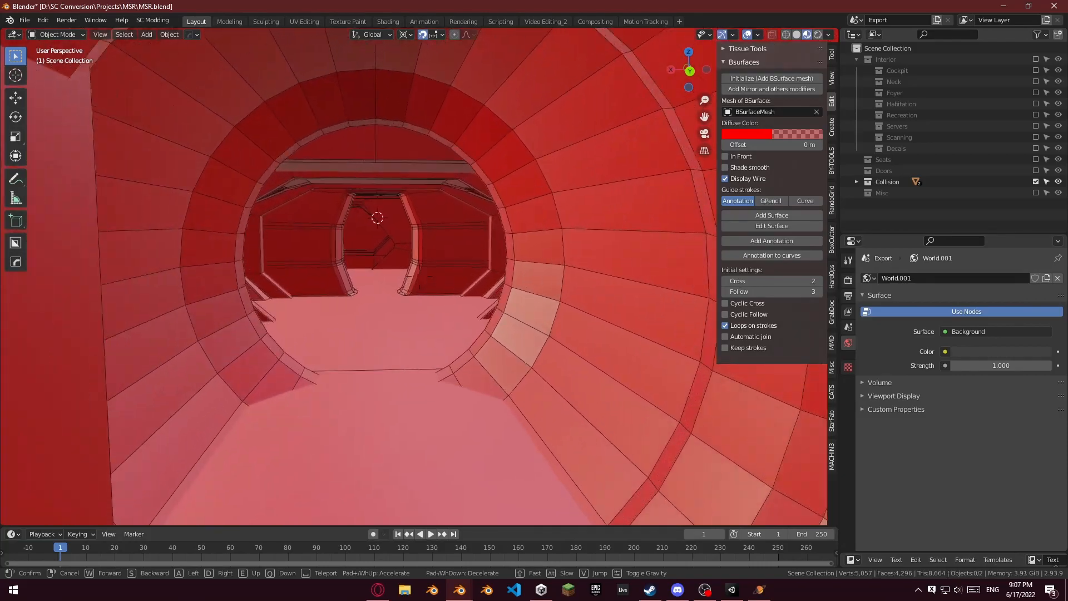
key(w)
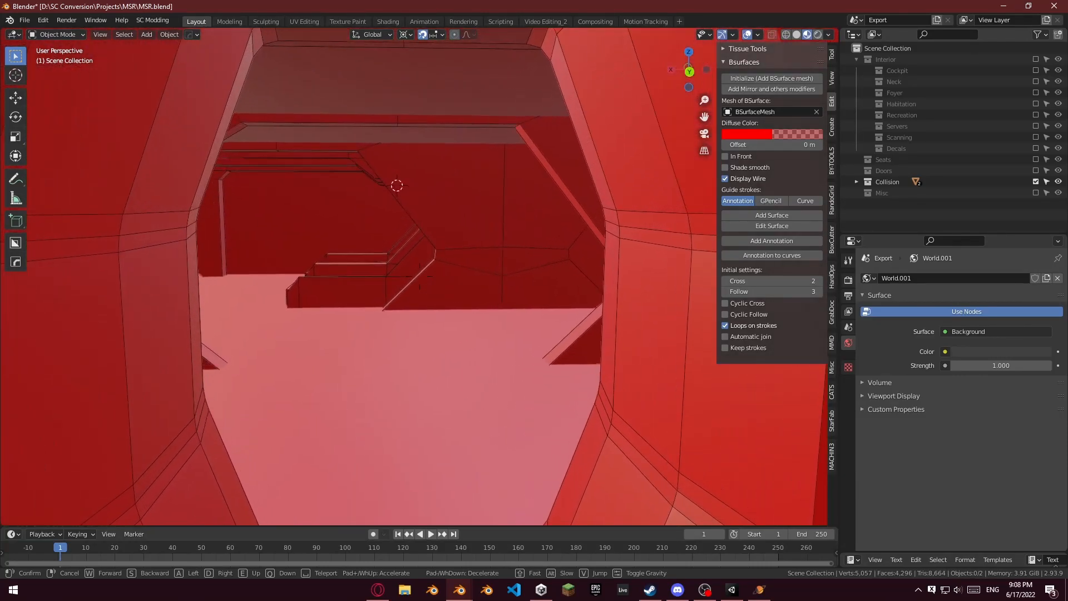
key(w)
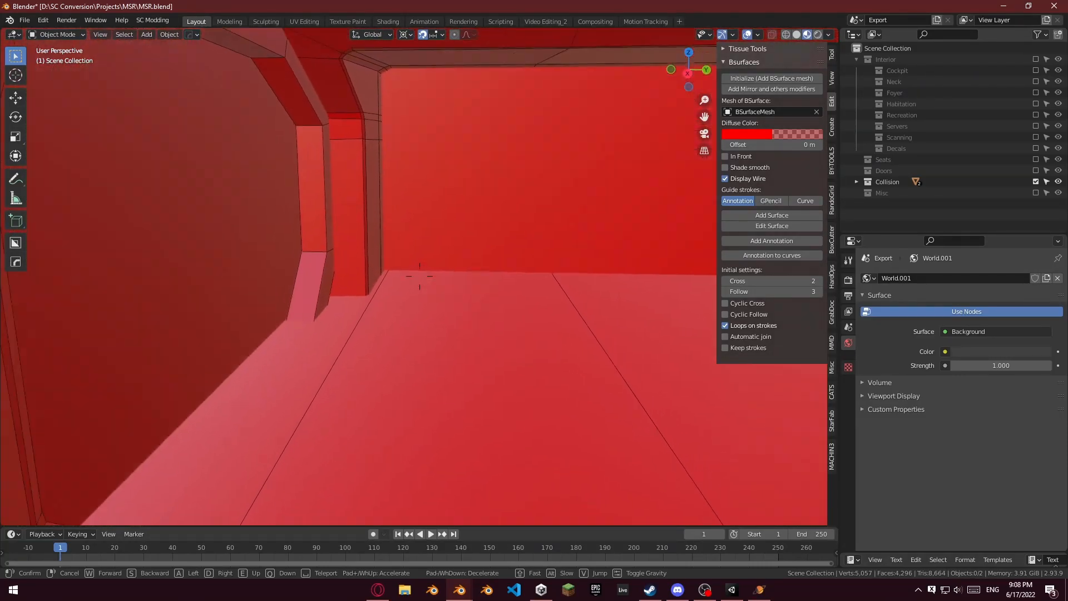
key(w)
key(w)
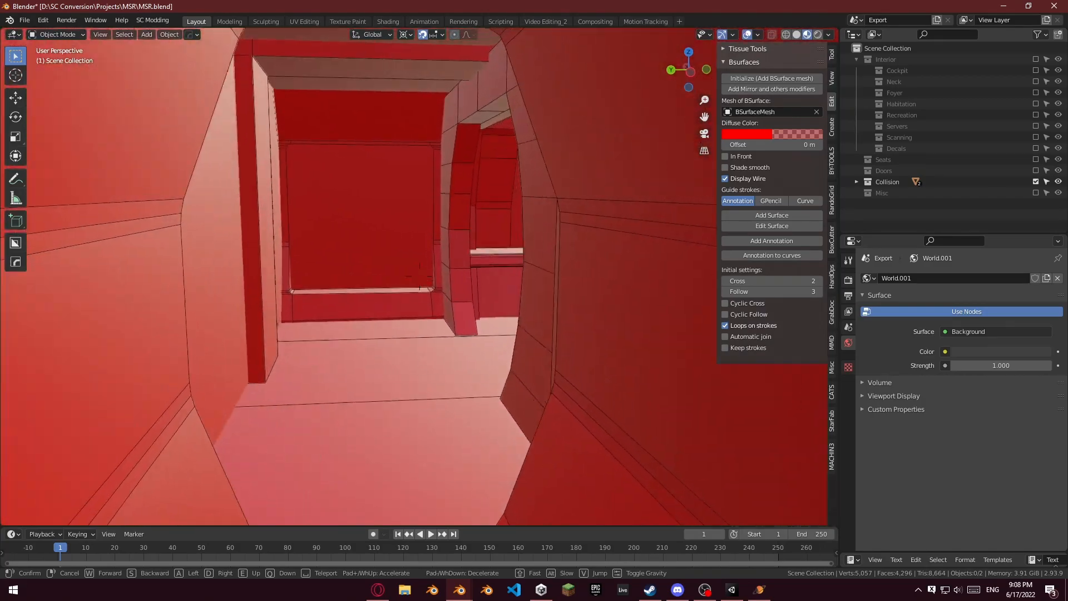
key(w)
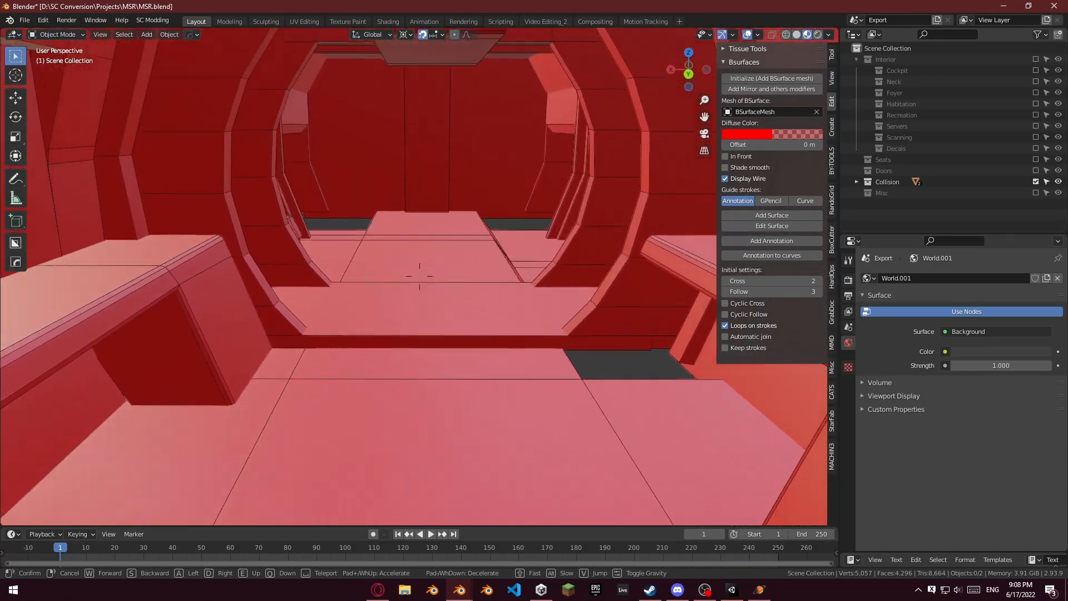
key(w)
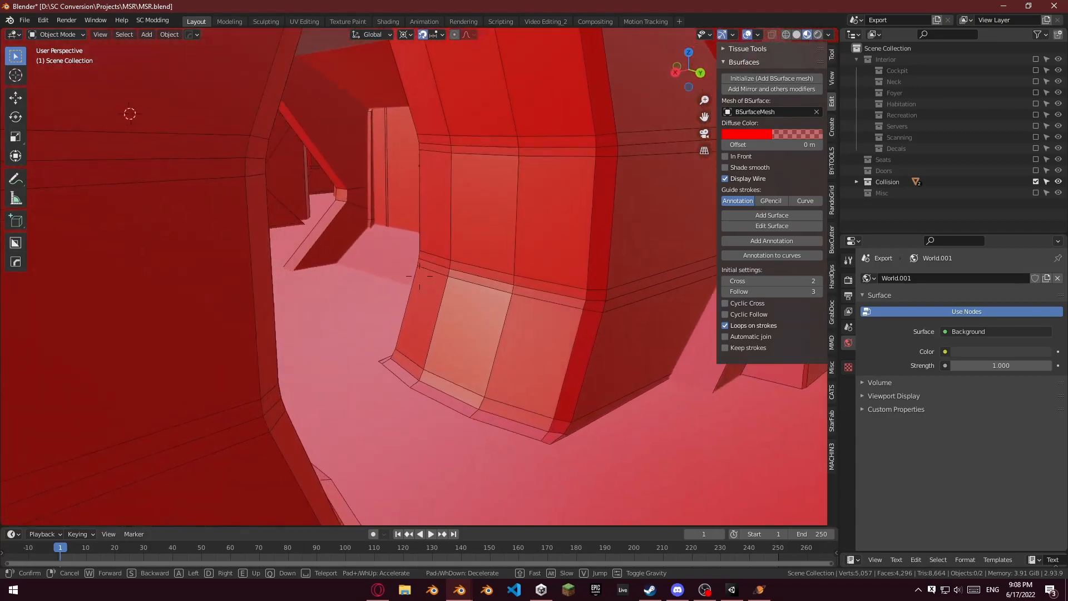
key(w)
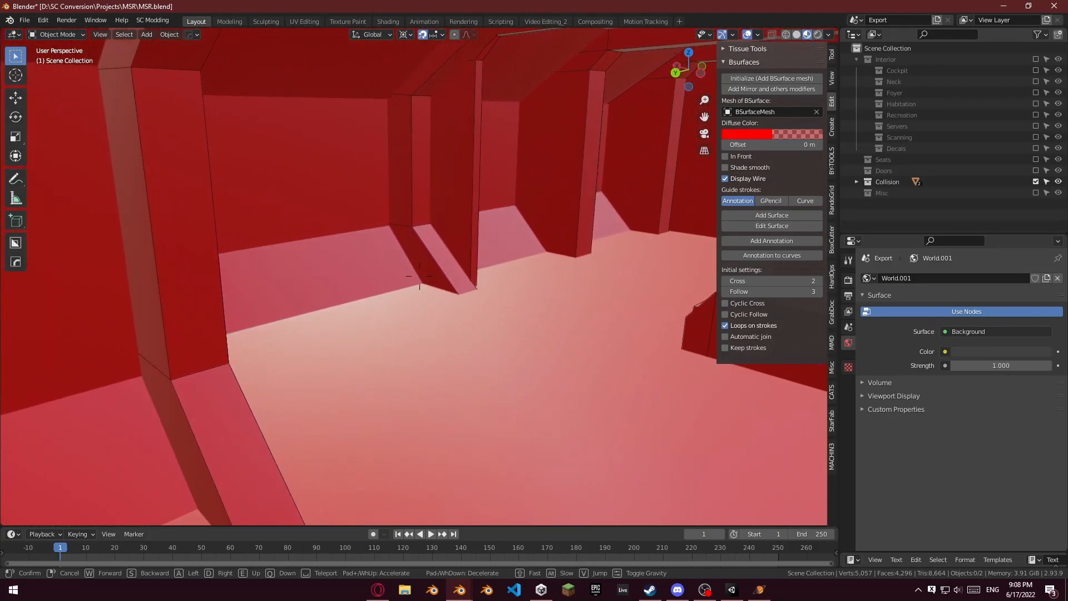
key(w)
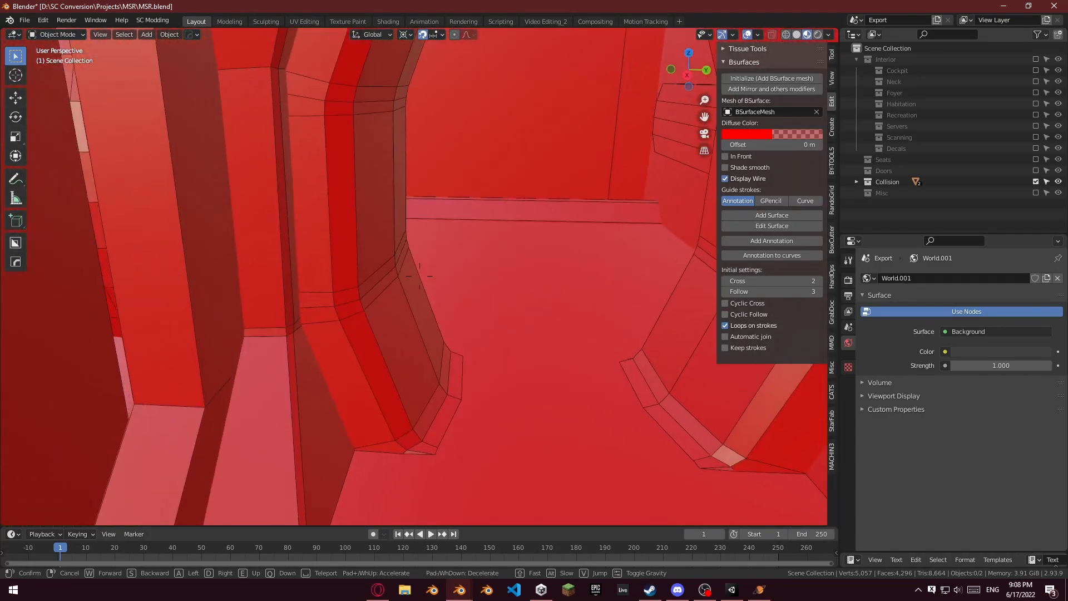
key(w)
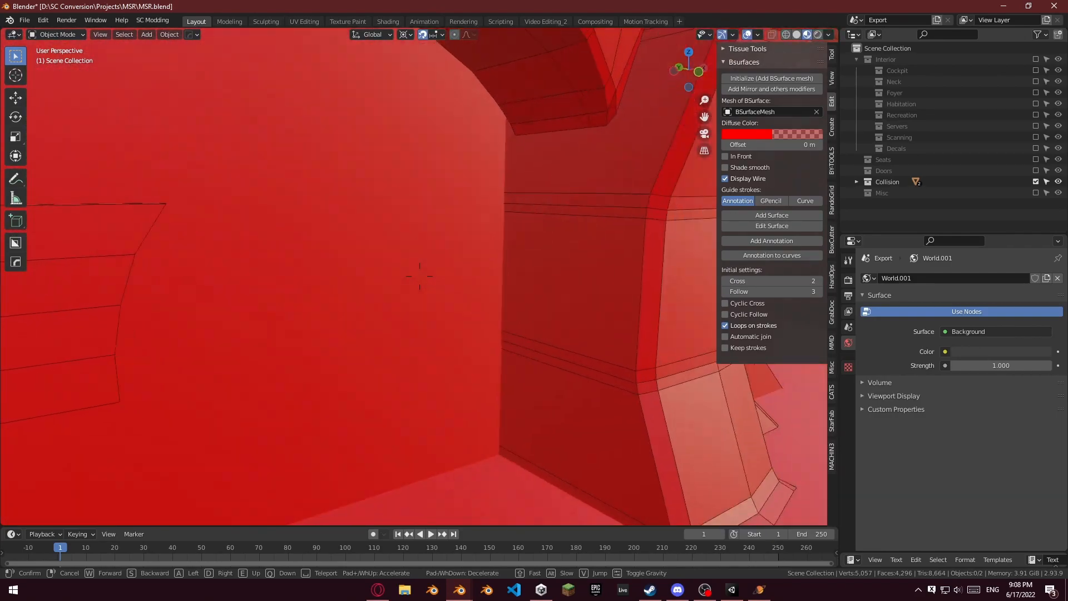
key(w)
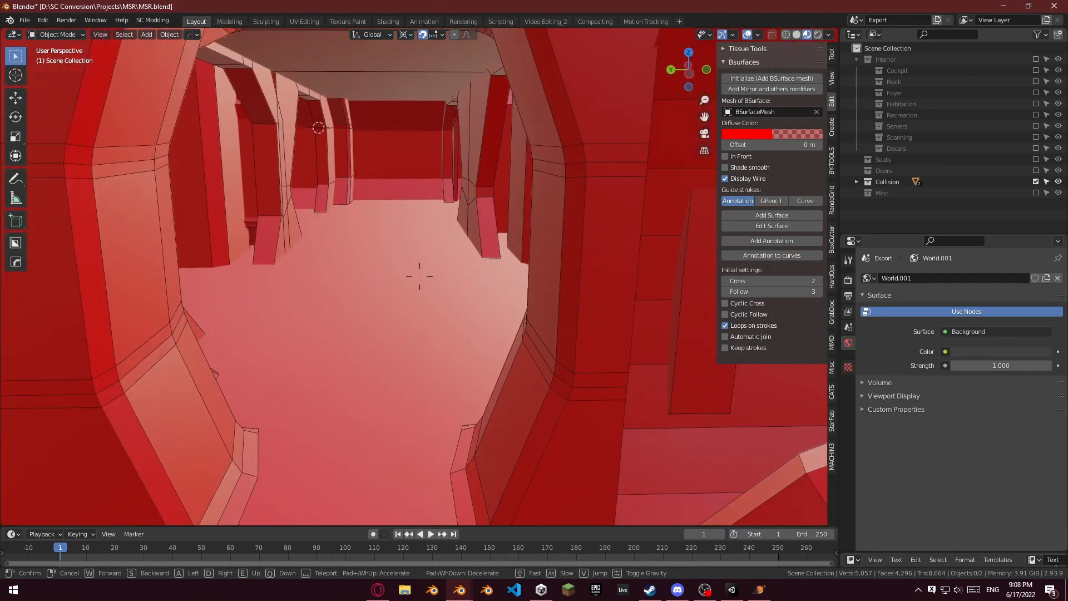
key(w)
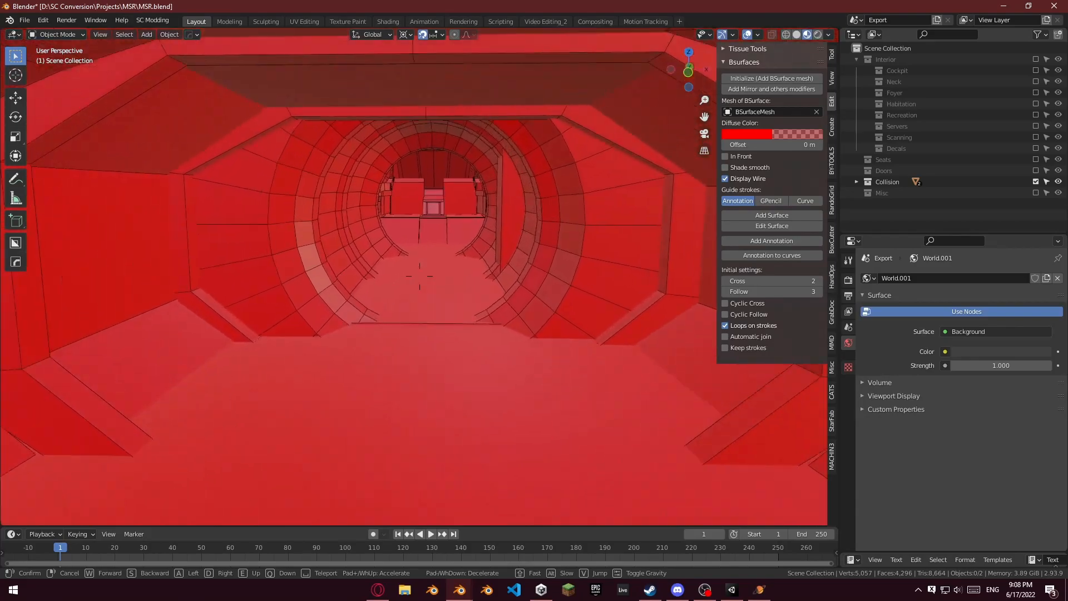
key(w)
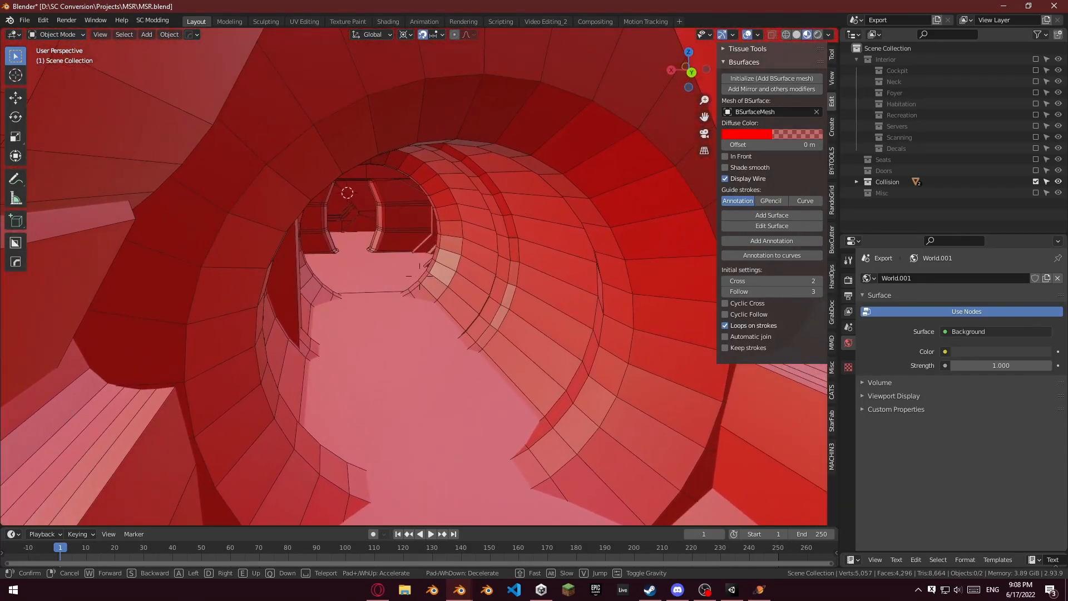
key(Escape)
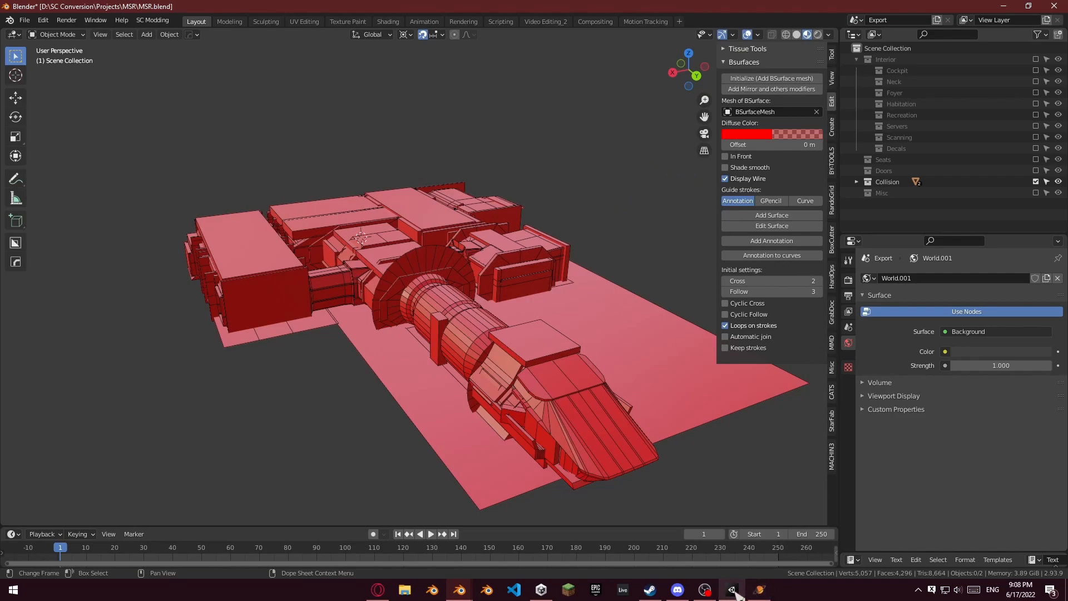
Switch to the Unity project and activate the Baked Lights object in the MSR scene
mouse_move(733, 592)
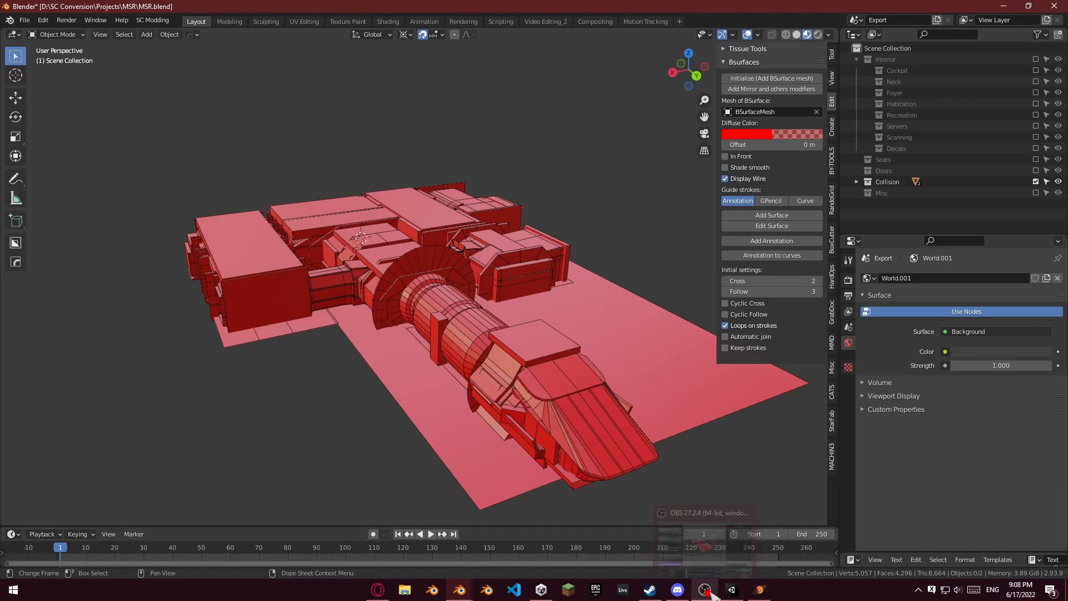
click(732, 589)
key(w)
right_drag(342, 355, 458, 285)
click(675, 226)
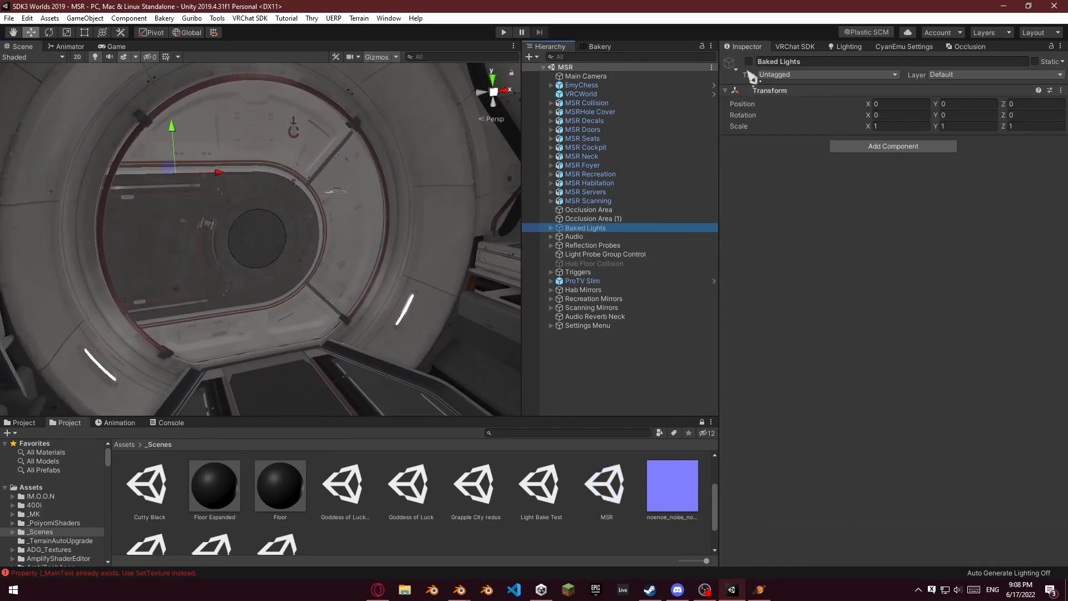
click(748, 62)
key(w)
right_drag(397, 201, 460, 206)
key(d)
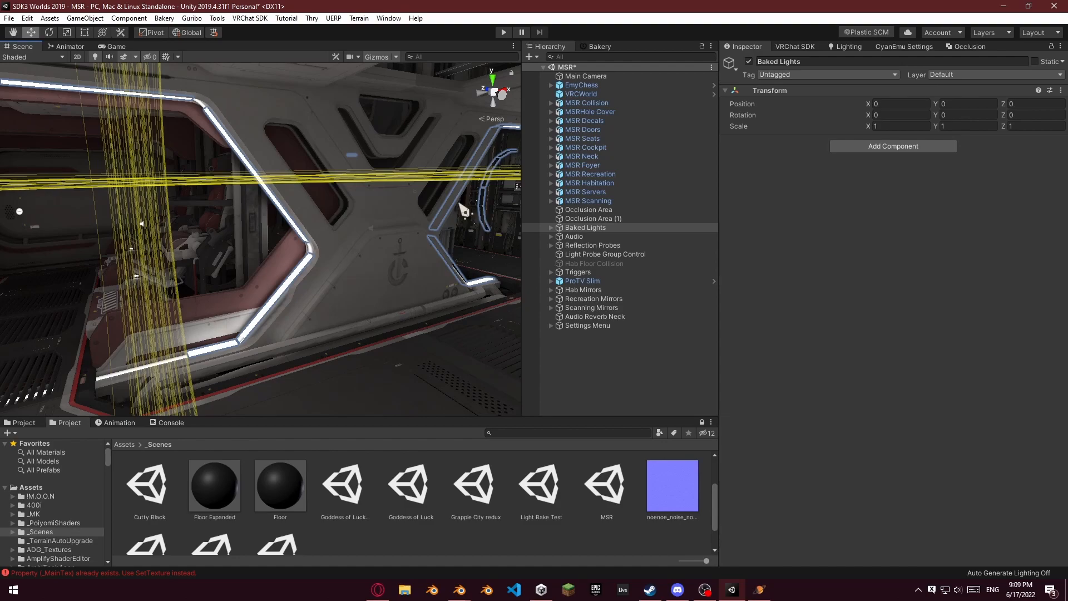
mouse_move(454, 207)
right_down()
mouse_move(670, 215)
mouse_move(868, 191)
mouse_move(854, 149)
mouse_move(772, 187)
mouse_move(89, 167)
mouse_move(341, 213)
mouse_move(282, 191)
mouse_move(291, 212)
mouse_move(300, 203)
mouse_move(291, 209)
mouse_move(286, 167)
mouse_move(286, 203)
mouse_move(303, 223)
right_up()
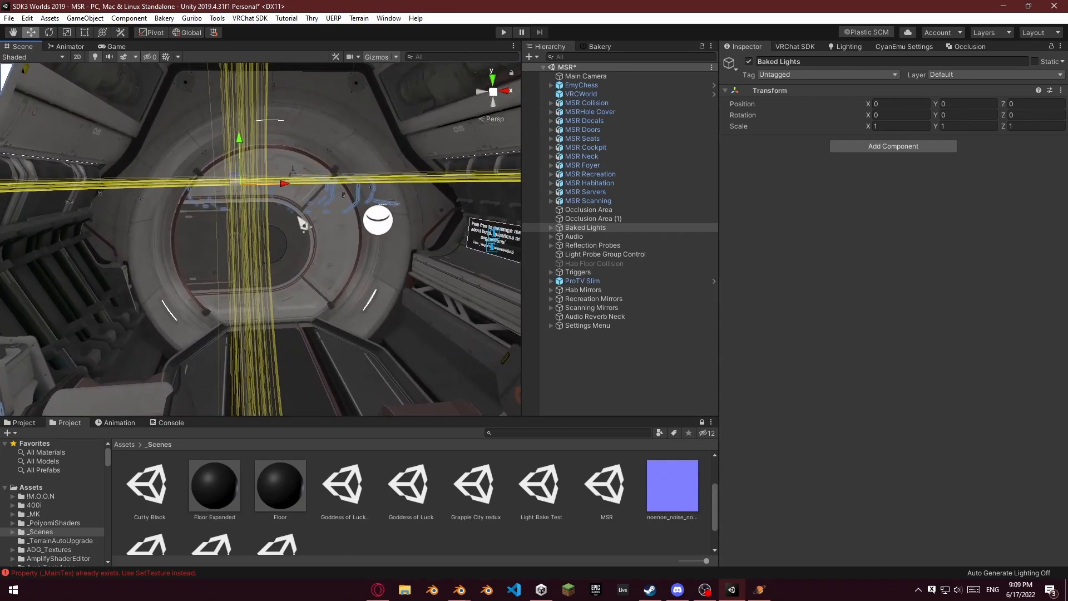
Browse the MSR Materials folder and inspect the Mirror material and MSR Atlas shader properties
click(23, 423)
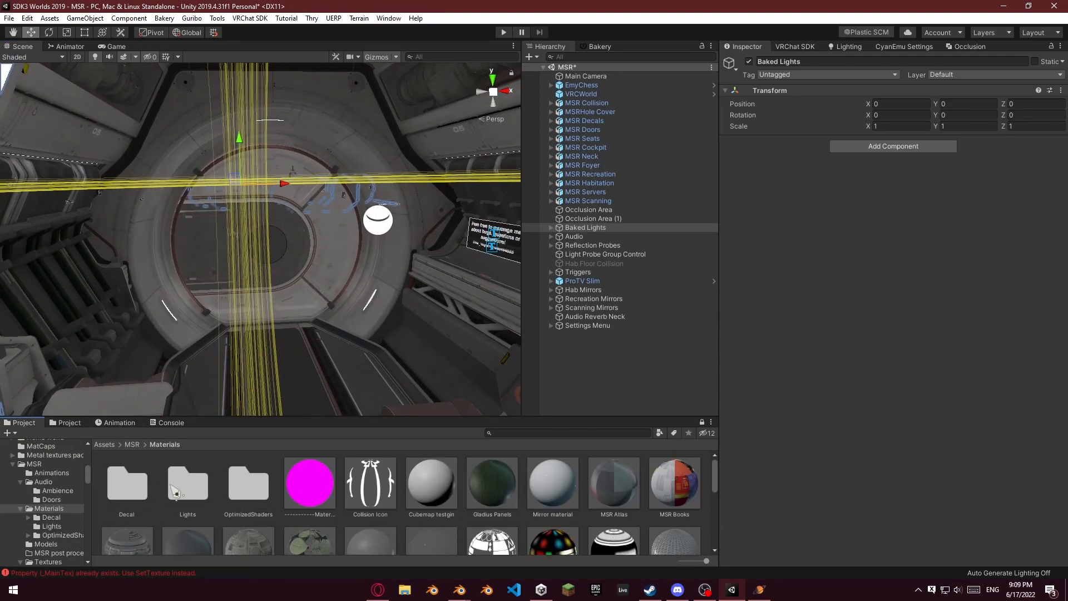
scroll(445, 517, down, 1)
scroll(445, 517, up, 1)
click(503, 490)
click(553, 484)
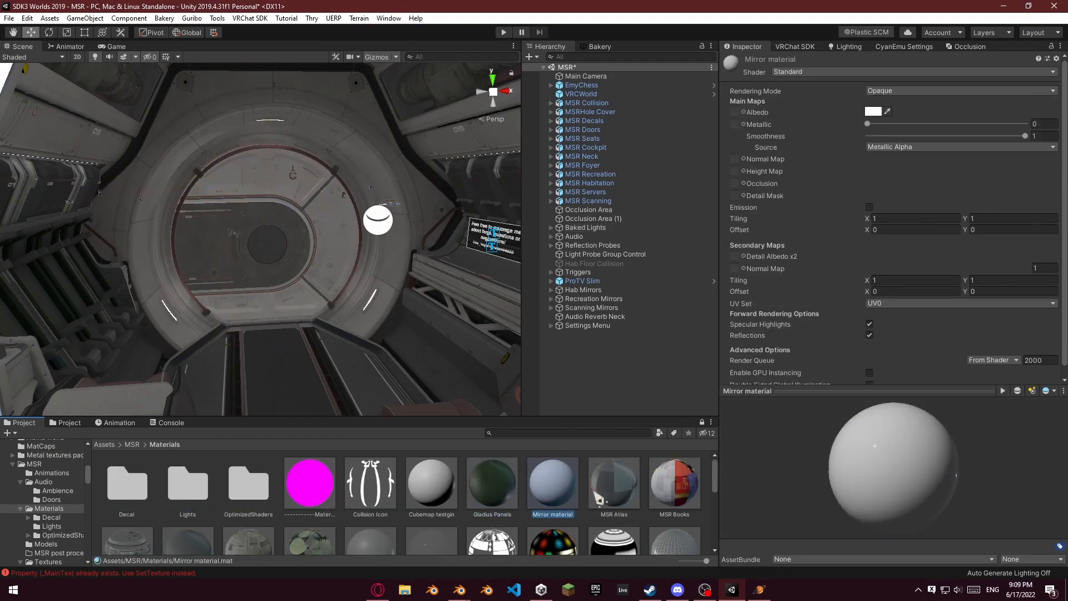
click(625, 495)
Locate the MSR Atlas albedo texture in the project, view its import settings, and return to the Materials folder
click(66, 423)
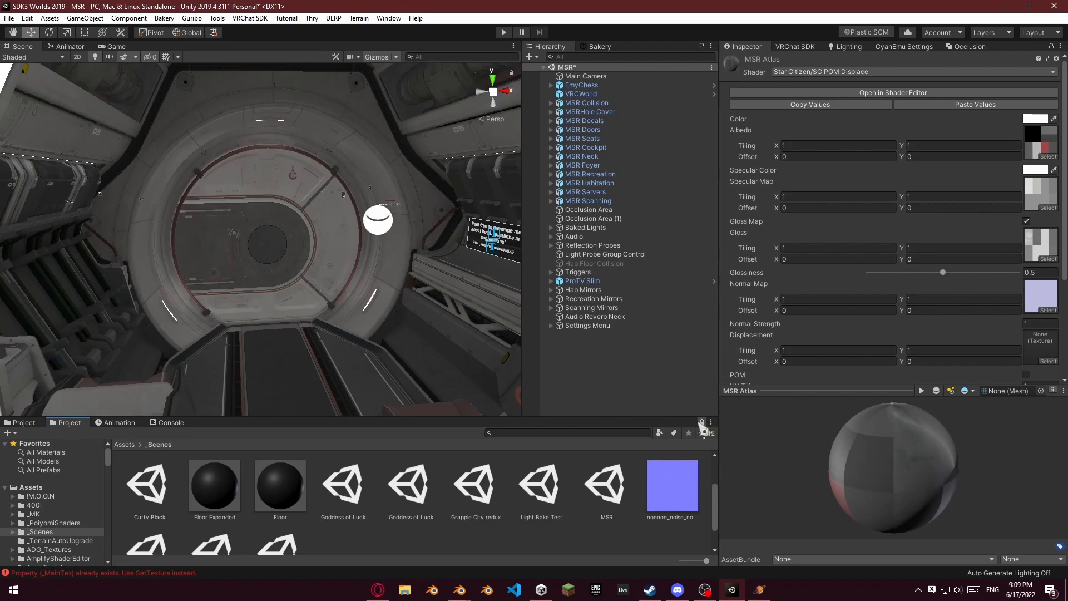
click(1049, 153)
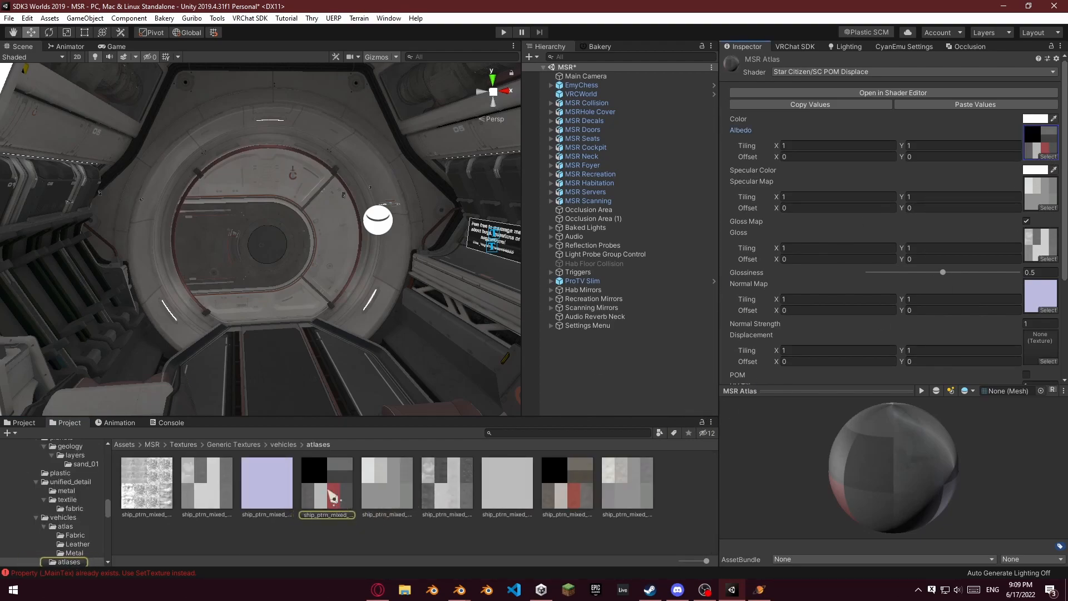
click(328, 489)
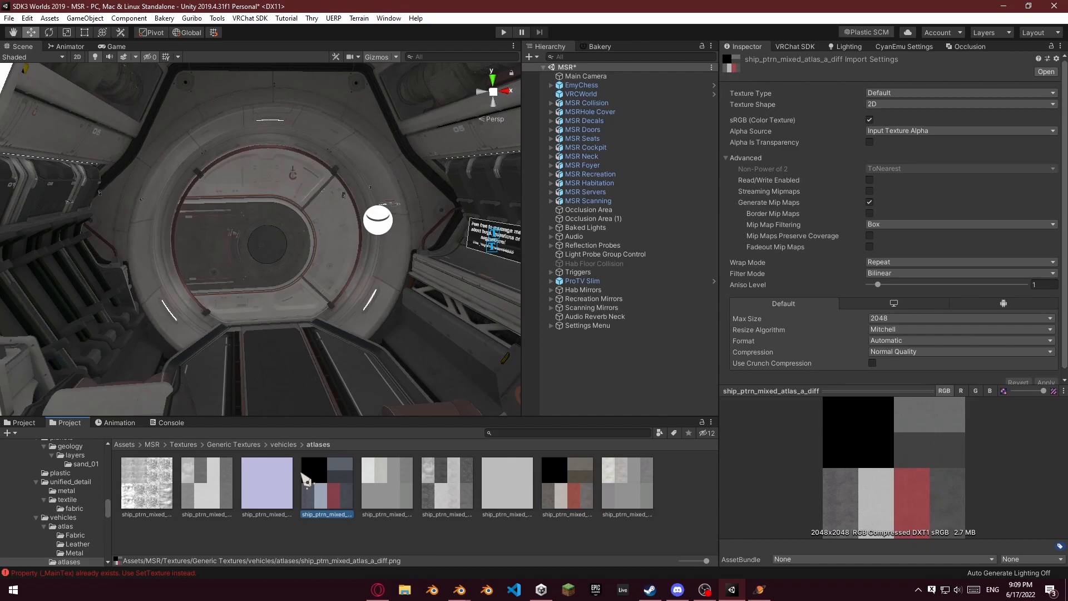
click(24, 422)
Select the Cockpit Ambience audio source in the scene to view its Audio Source settings
mouse_move(222, 310)
right_down()
mouse_move(302, 274)
mouse_move(245, 258)
mouse_move(262, 202)
mouse_move(112, 250)
mouse_move(31, 252)
mouse_move(1043, 260)
mouse_move(281, 284)
right_up()
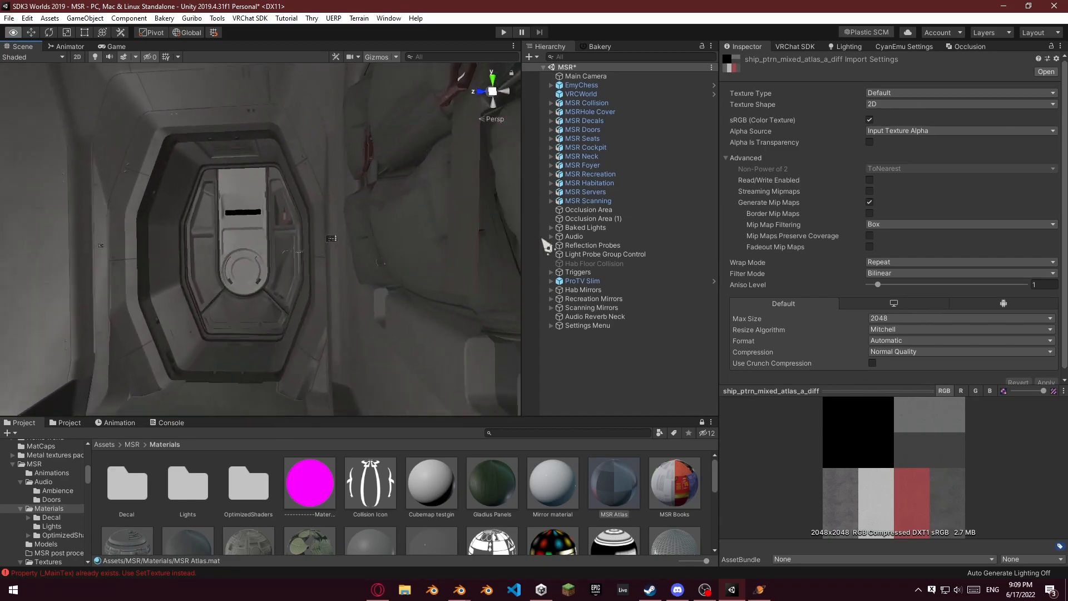
right_drag(549, 245, 448, 263)
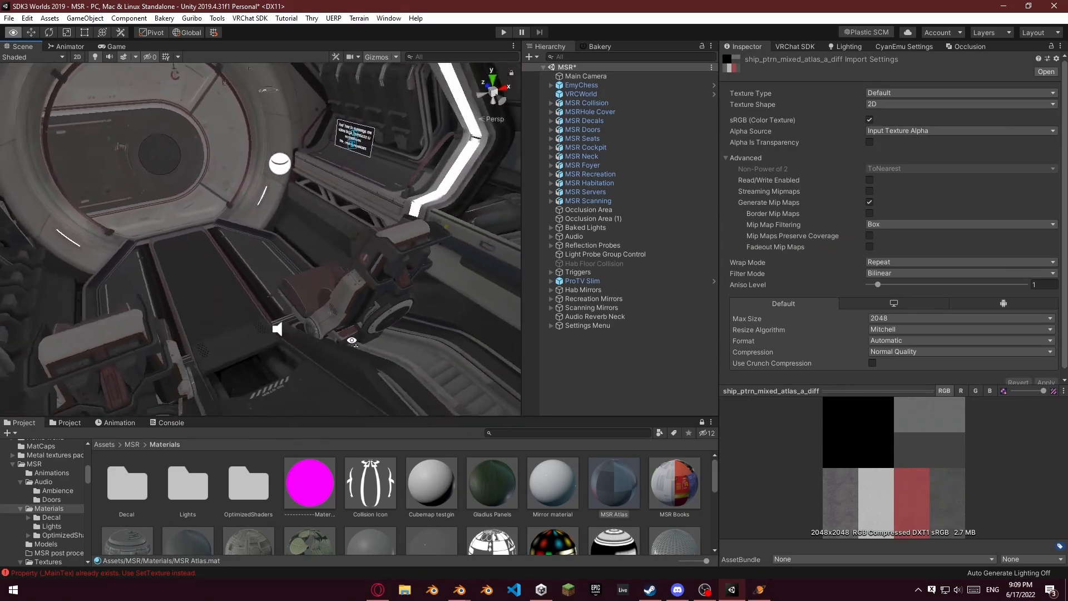
click(328, 328)
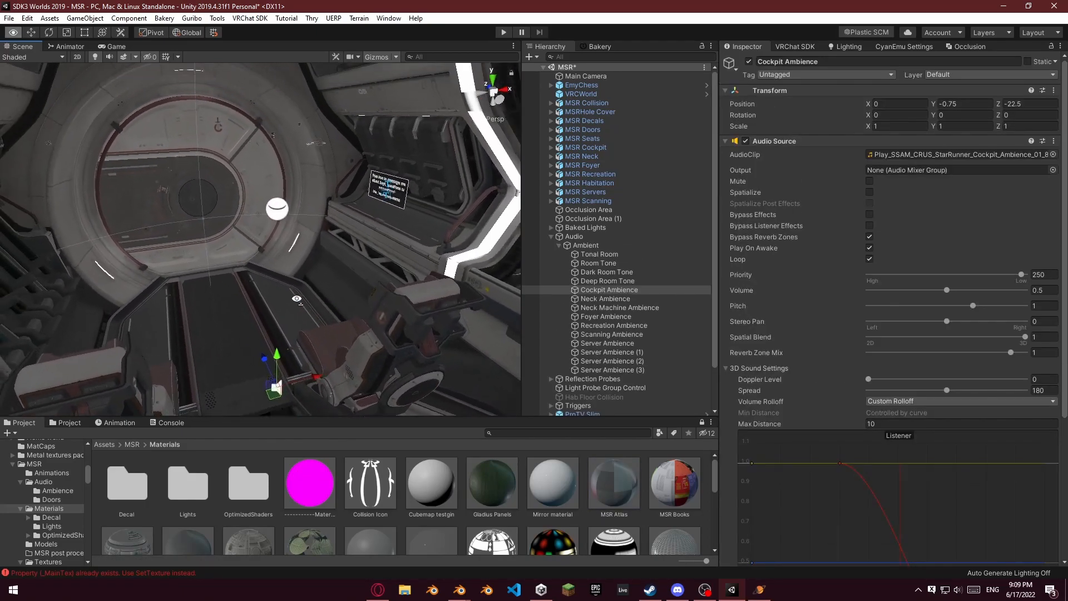
Fly around the ship's interior in the scene to examine the cockpit, doors, lit openings and neighbouring rooms
mouse_move(473, 280)
right_down()
mouse_move(727, 270)
mouse_move(740, 260)
mouse_move(445, 267)
mouse_move(318, 287)
right_up()
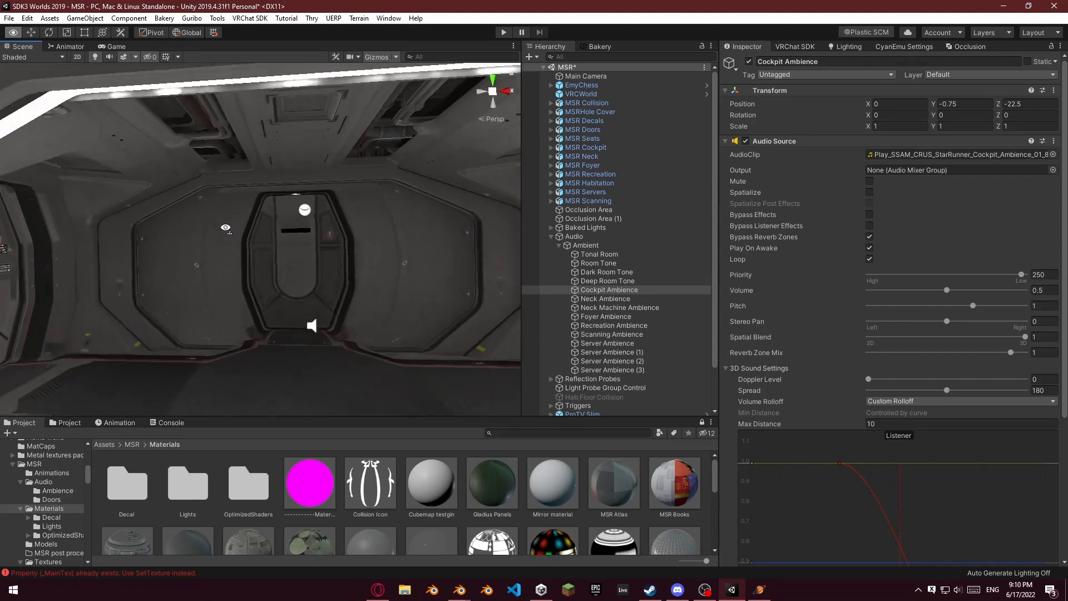
right_drag(515, 243, 529, 417)
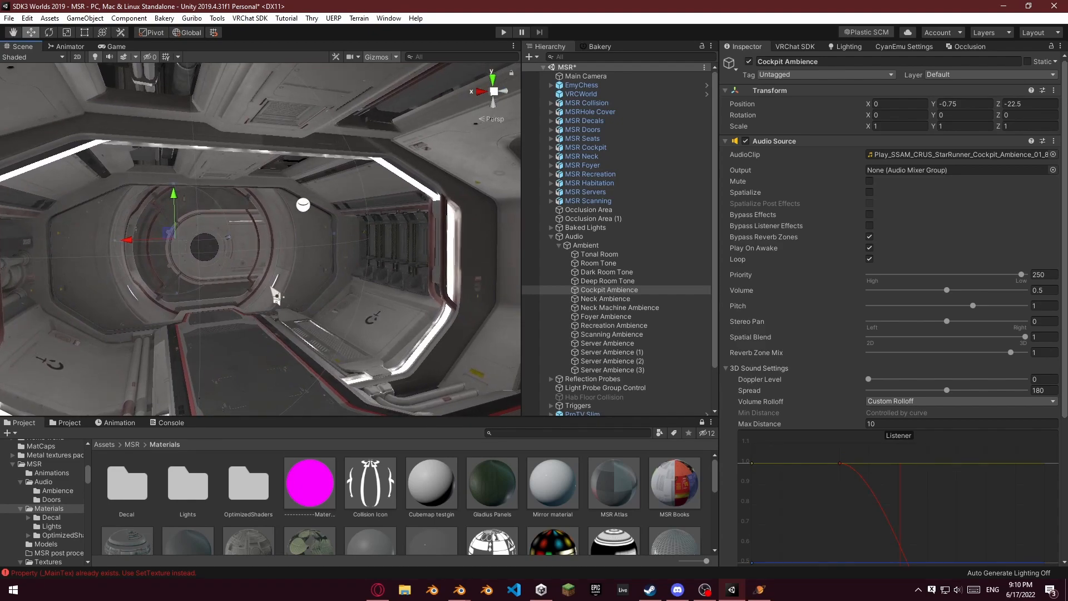
right_drag(224, 283, 919, 315)
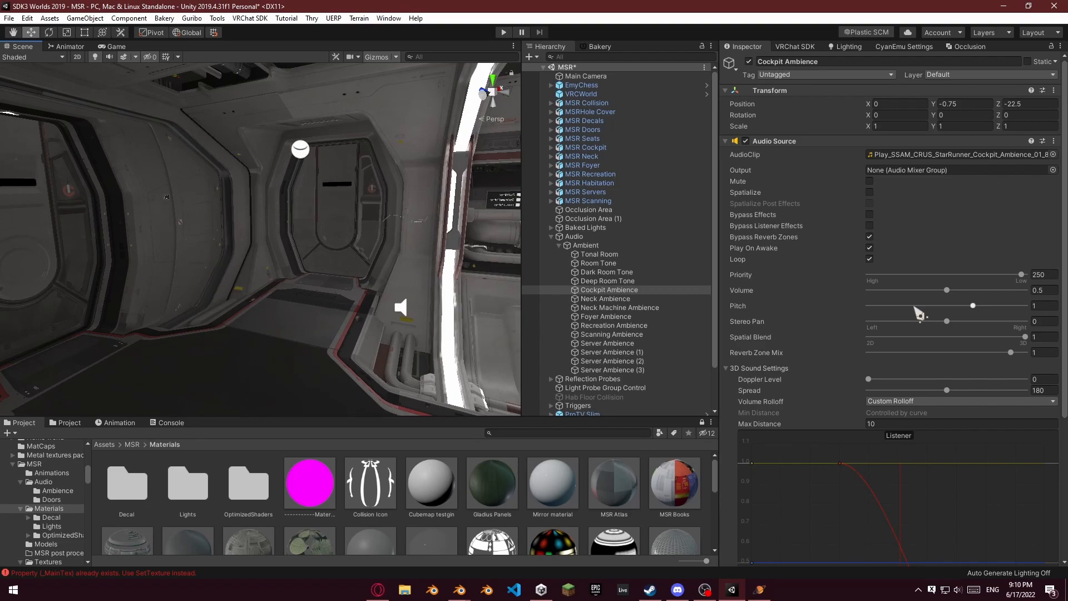
right_drag(390, 300, 299, 288)
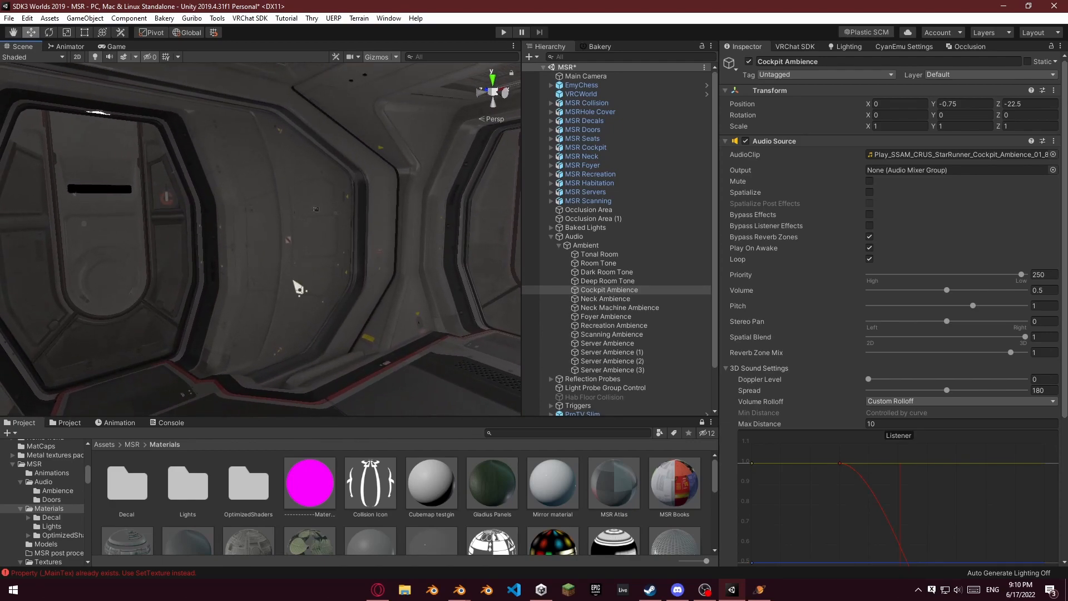
mouse_move(304, 280)
right_down()
mouse_move(625, 297)
mouse_move(747, 255)
mouse_move(778, 266)
mouse_move(204, 286)
right_up()
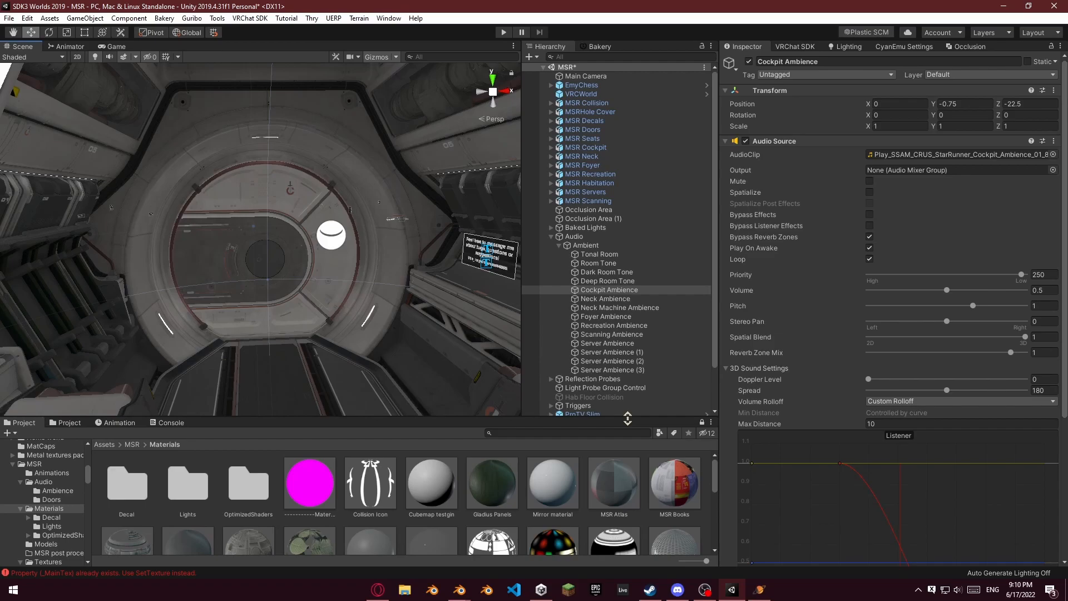
key(w)
right_drag(291, 238, 183, 242)
right_drag(1046, 257, 284, 243)
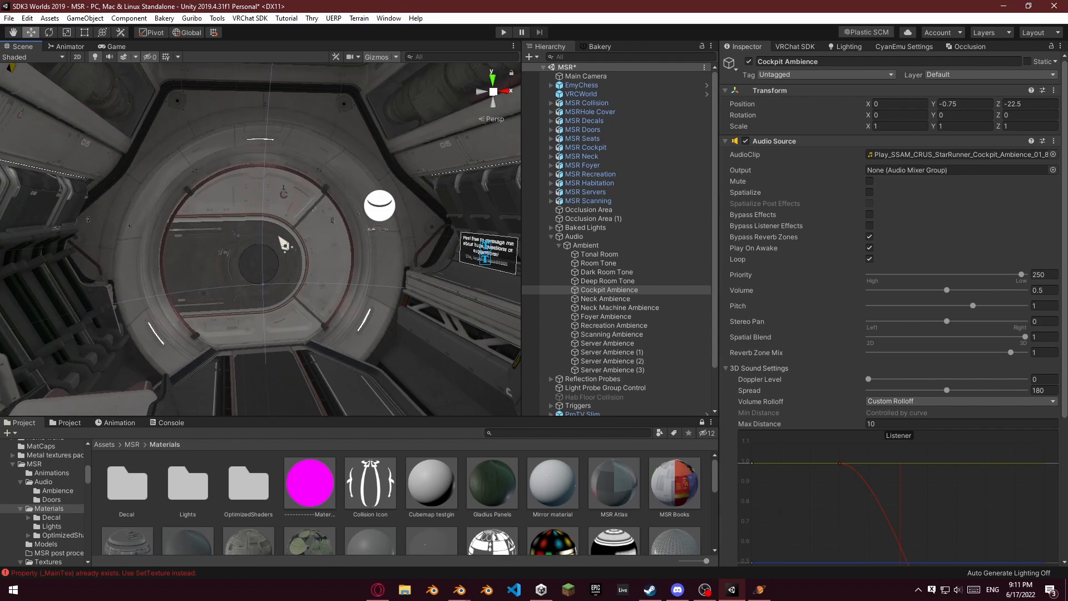
mouse_move(299, 253)
right_down()
mouse_move(295, 275)
mouse_move(294, 238)
mouse_move(341, 174)
mouse_move(214, 245)
mouse_move(41, 267)
mouse_move(478, 259)
right_up()
key(w)
key(s)
key(w)
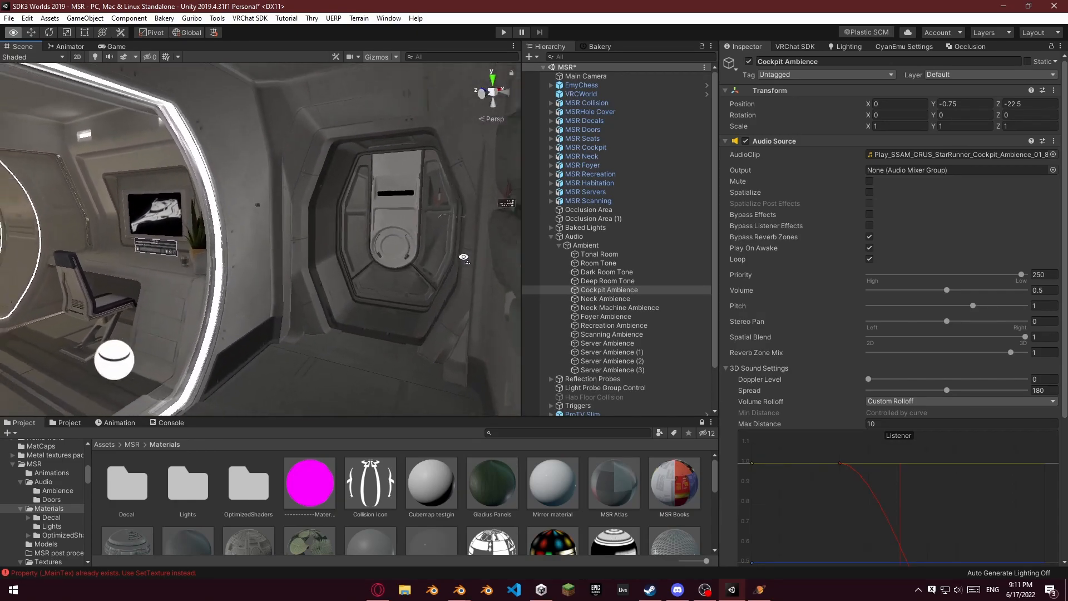